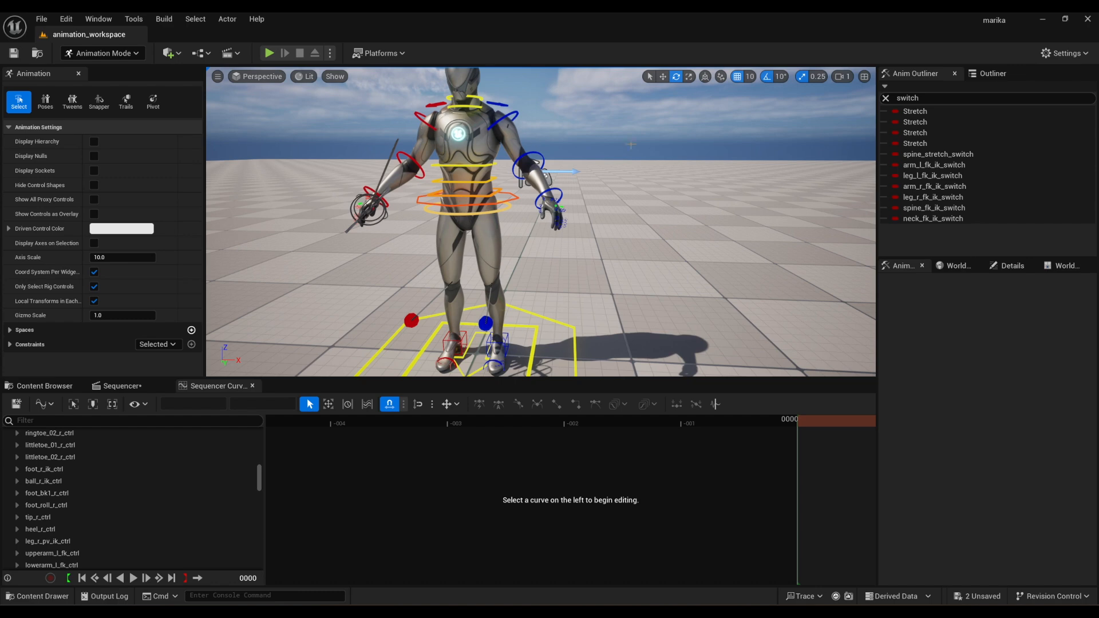
Move body_ctrl of the mannequin rig to about LX 0.95, LY 11.09, LZ -3.76
middle_click_drag(541, 146, 610, 233)
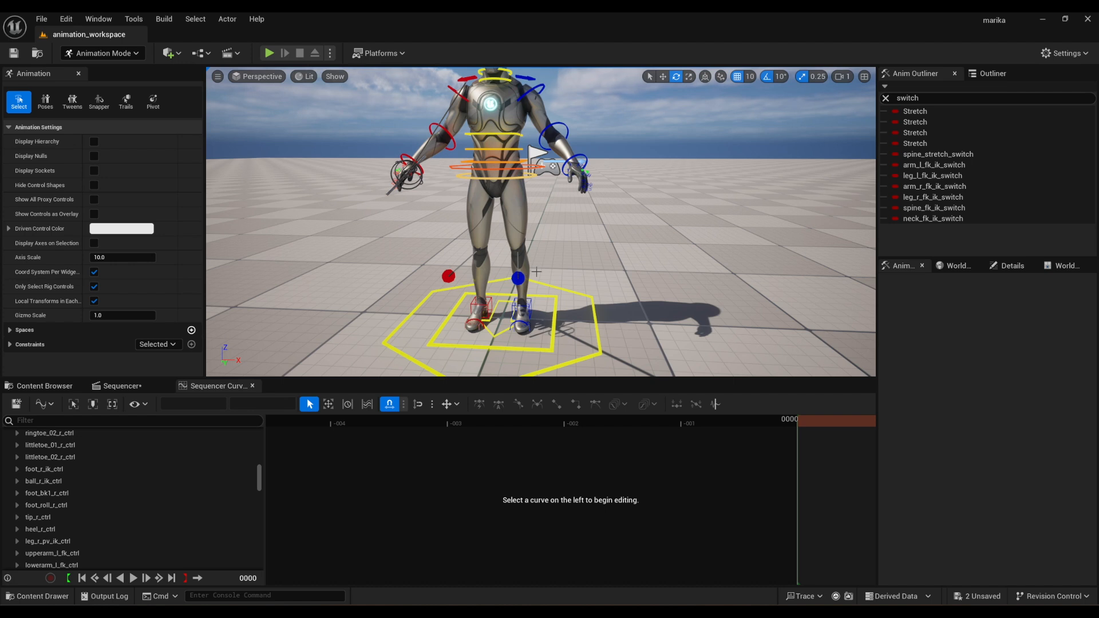
left_click_drag(528, 214, 532, 246, "alt")
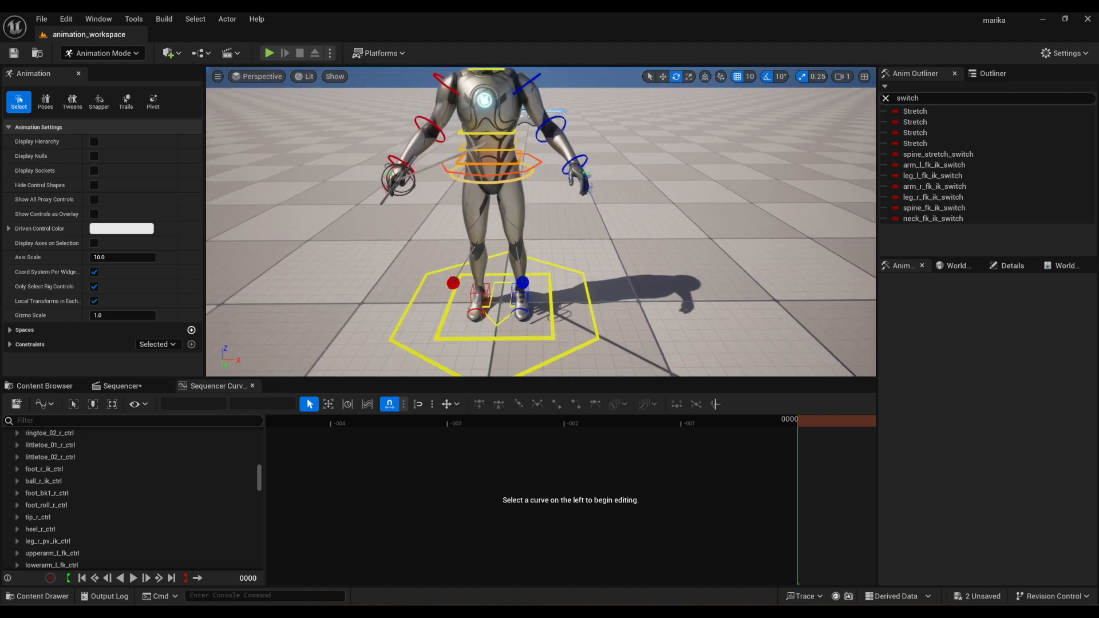
middle_click_drag(528, 214, 537, 247, "alt")
left_click(525, 199)
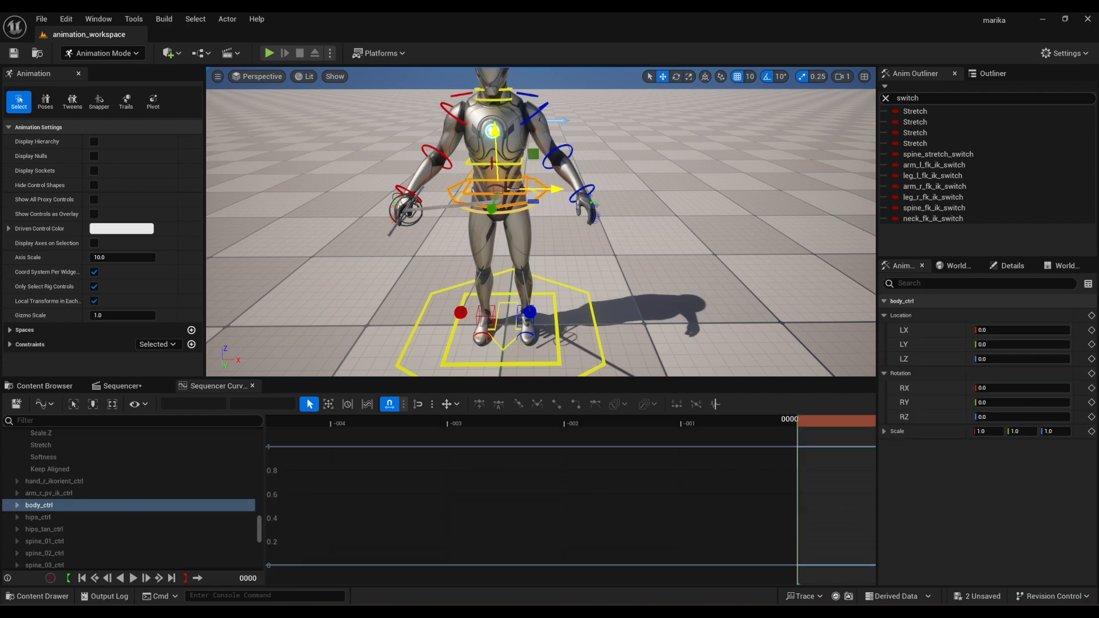
left_click_drag(500, 189, 544, 187)
Try rotating body_ctrl, undo the rotation and select spine_01_ctrl
key("e")
scroll(567, 191, "down", 3)
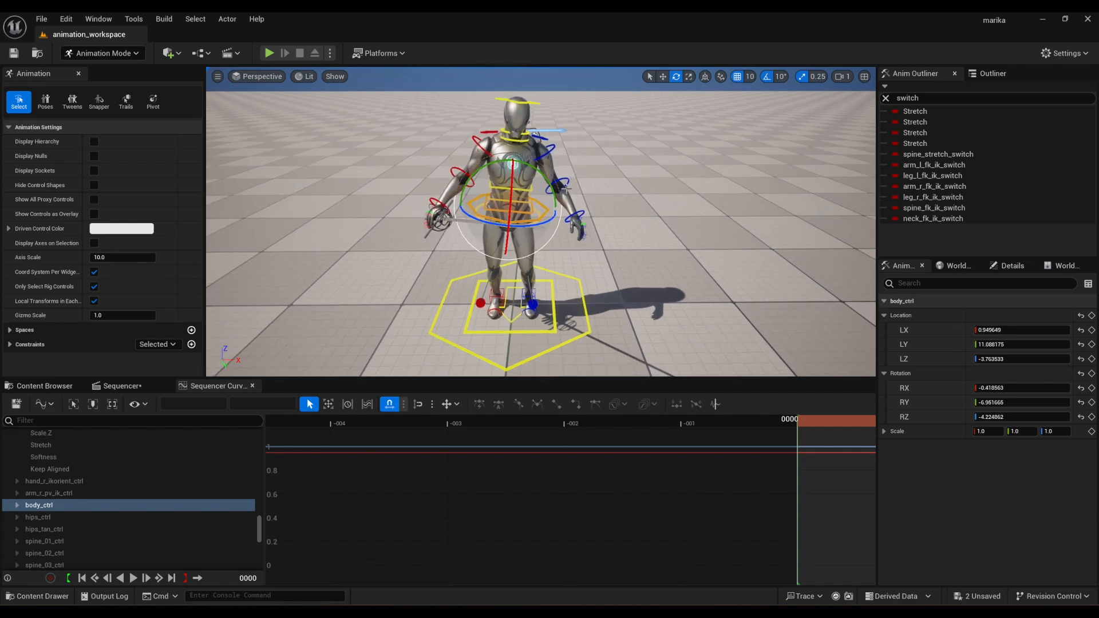
mouse_move(549, 187)
left_mouse_down()
mouse_move(564, 192)
mouse_move(535, 193)
mouse_move(555, 198)
mouse_move(544, 199)
left_mouse_up()
key("ctrl+z")
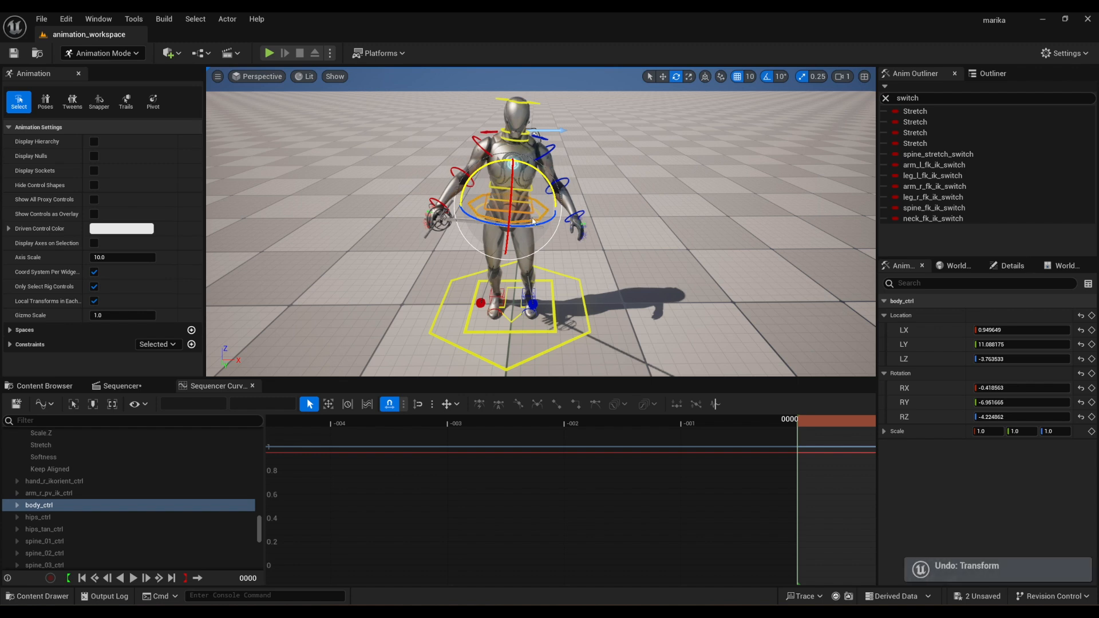
key("ctrl+z")
left_click(535, 215)
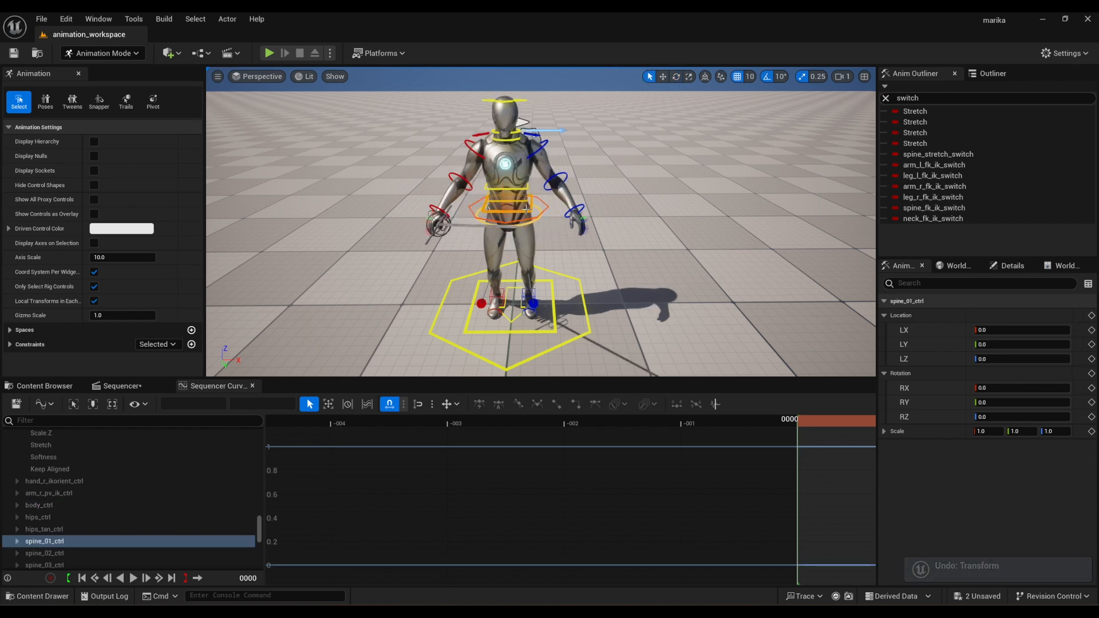
left_click_drag(543, 215, 518, 222)
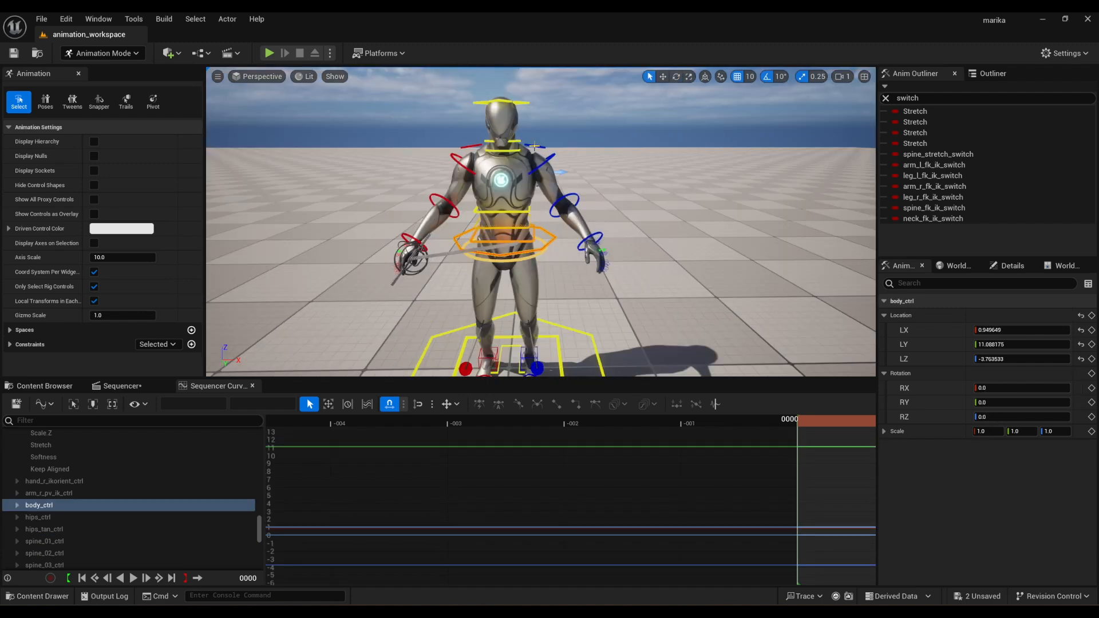
Try rotating clavicle_l_ctrl to about RY 13.27 and moving it to about LX -2.38, LY -1.68, LZ 5.31
left_click(534, 146)
key("e")
left_click_drag(537, 139, 438, 155)
key("w")
left_click_drag(515, 159, 275, 156)
scroll(541, 222, "up", 4)
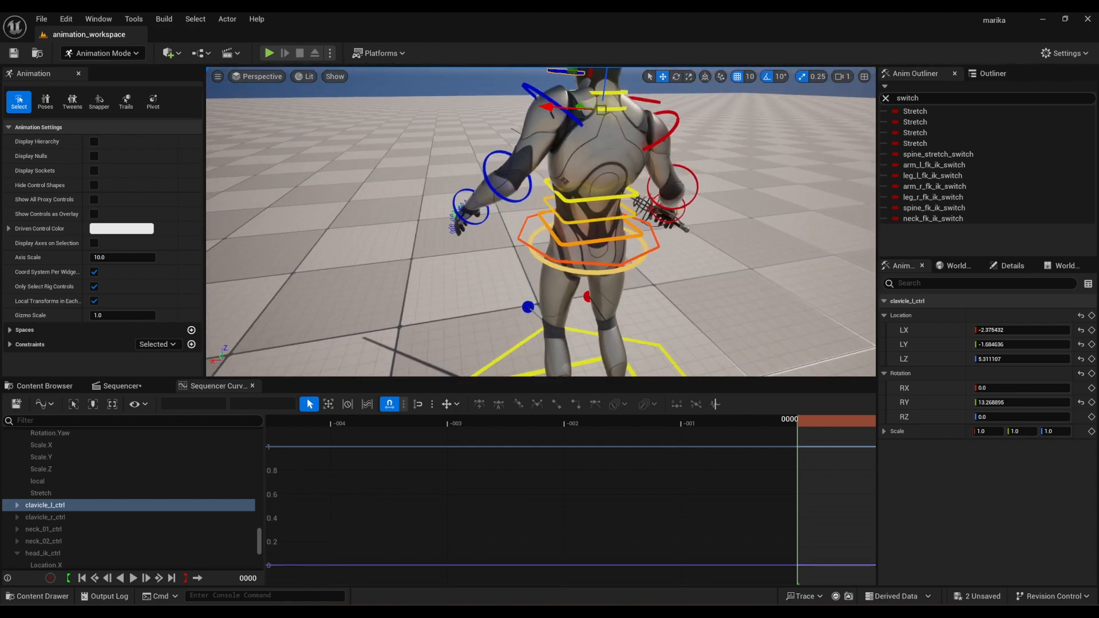
left_click_drag(612, 189, 600, 151, "alt")
middle_click_drag(616, 145, 599, 164, "alt")
Undo the clavicle_l_ctrl move, try rotating around the left shoulder again, and undo those changes too
key("ctrl+z")
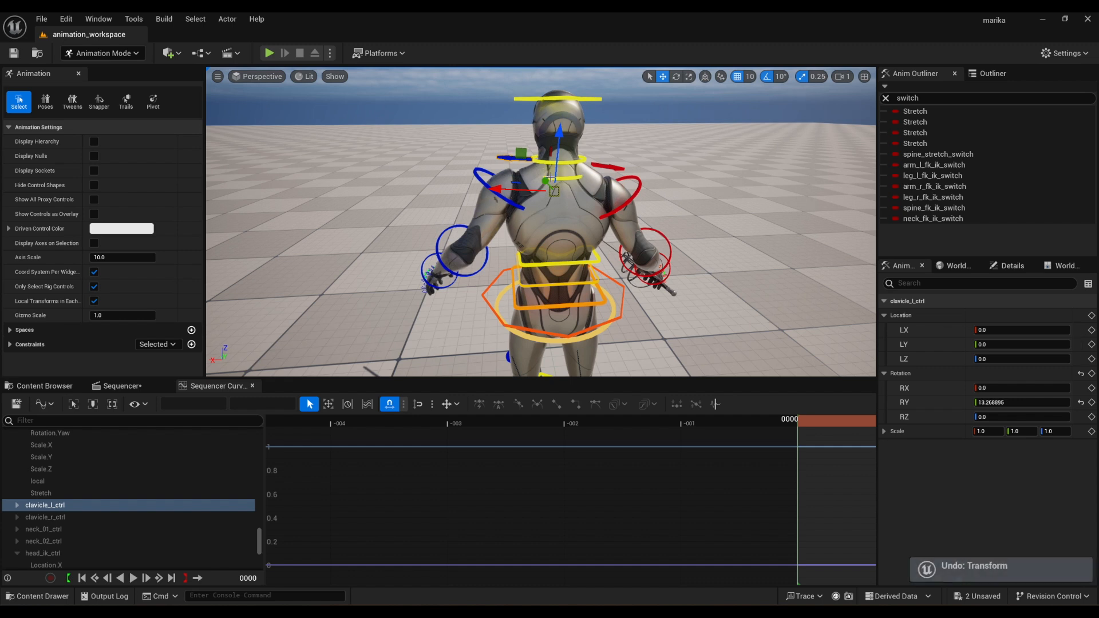
key("ctrl+z")
key("ctrl+z")
key("ctrl+z")
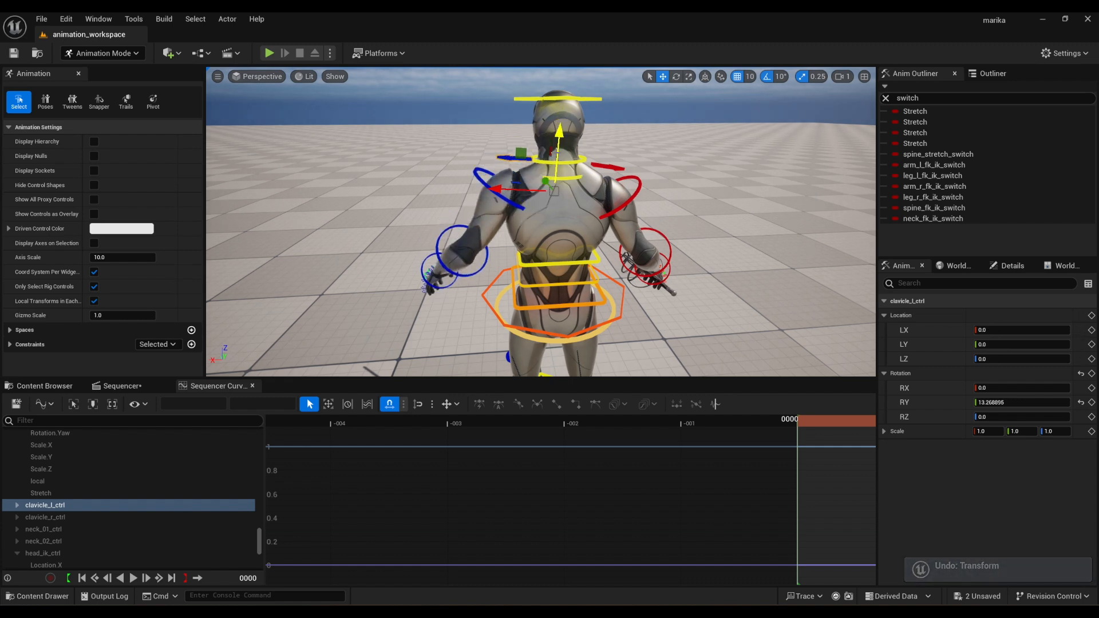
key("e")
mouse_move(506, 178)
left_mouse_down()
mouse_move(521, 153)
mouse_move(514, 165)
left_mouse_up()
left_click_drag(553, 236, 565, 257, "alt")
key("ctrl+z")
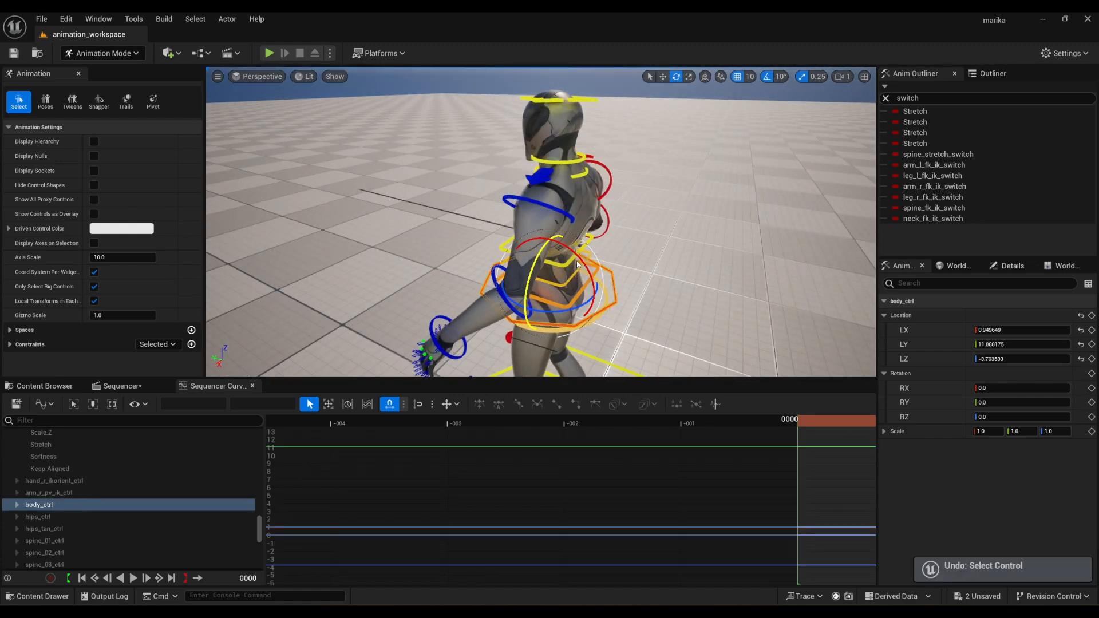
Try rotating upperarm_l_fk_ctrl to about RX 0.09, RY -1.46, RZ -10.39, and undo the rotation
left_click_drag(624, 303, 693, 252, "alt")
key("q")
left_click(553, 167)
key("e")
left_click_drag(518, 209, 525, 211)
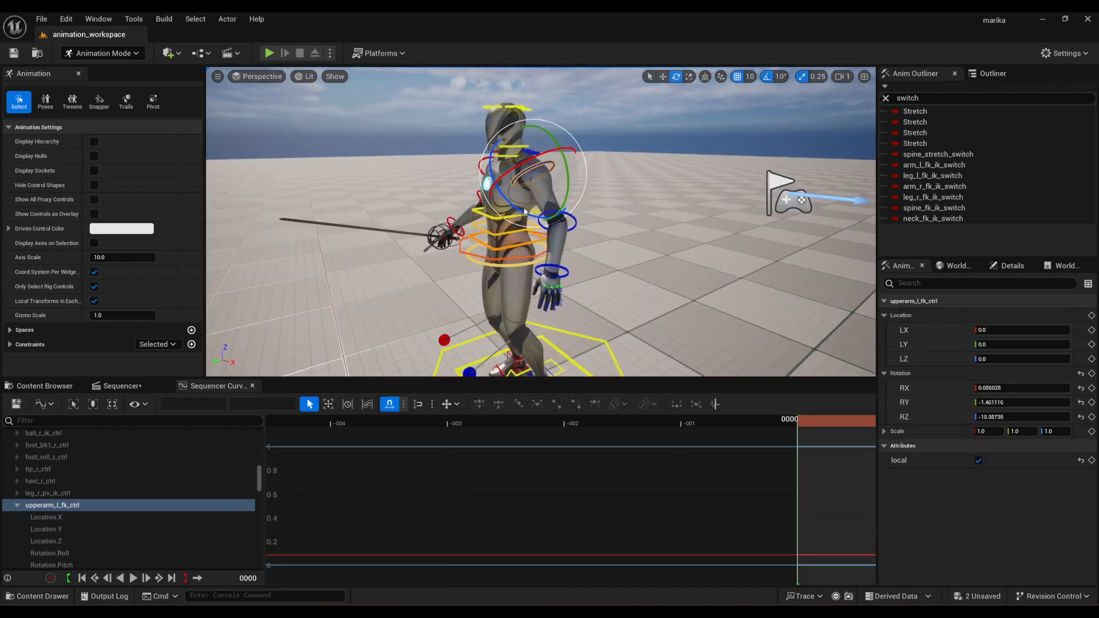
key("ctrl+z")
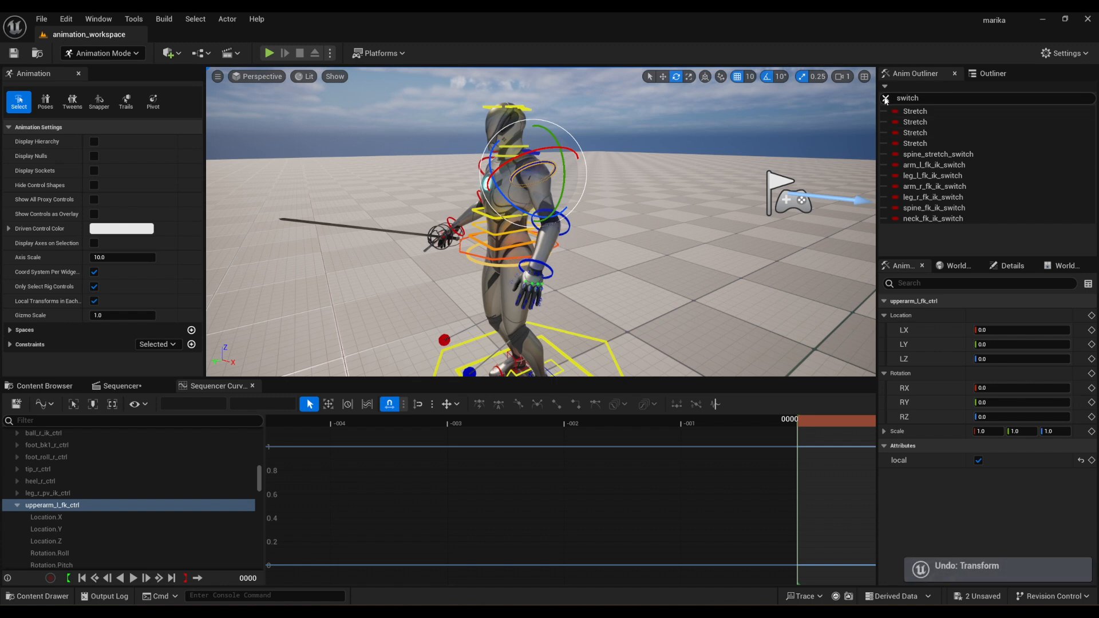
Switch the left arm to IK by enabling arm_l_fk_ik_switch, and select hand_l_ik_ctrl
left_click(885, 99)
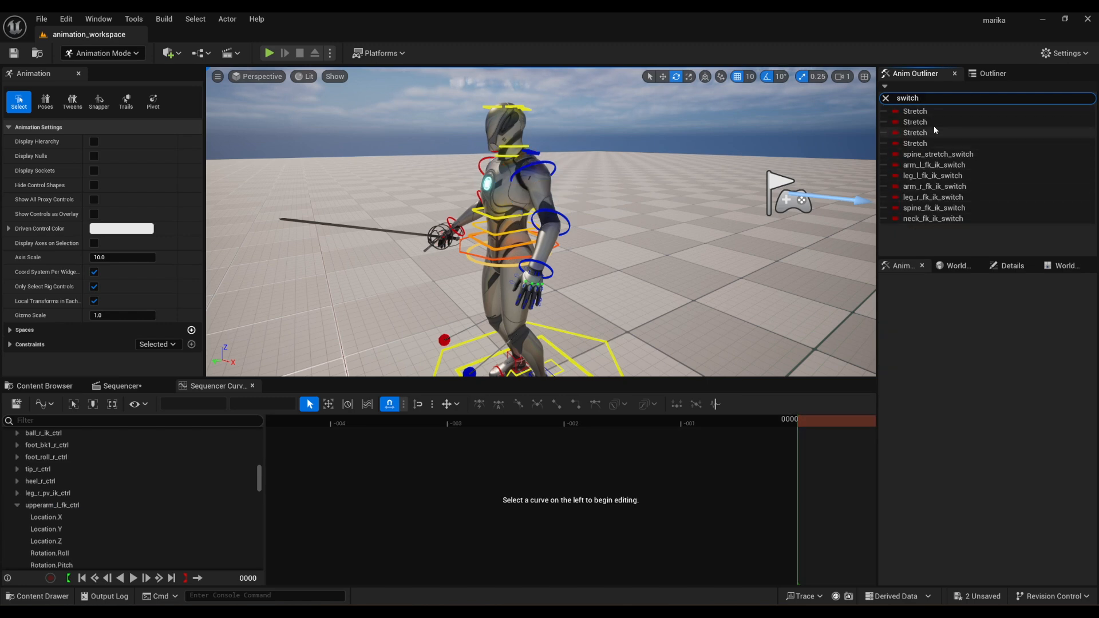
mouse_move(541, 292)
left_mouse_down("alt")
mouse_move(556, 304)
mouse_move(555, 293)
left_mouse_up("alt")
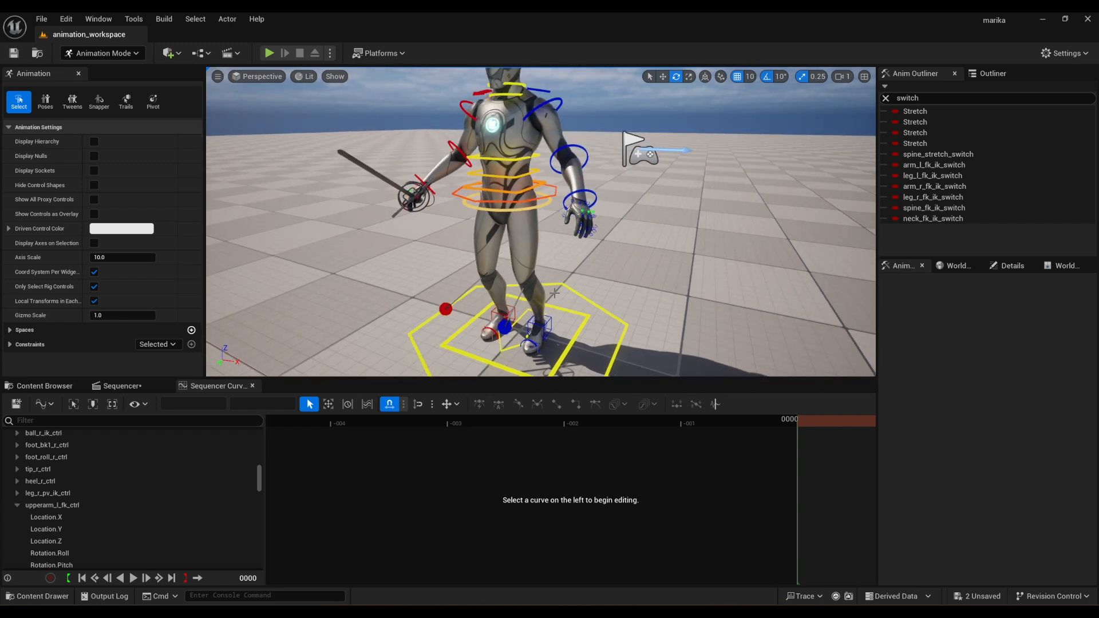
left_click(551, 288)
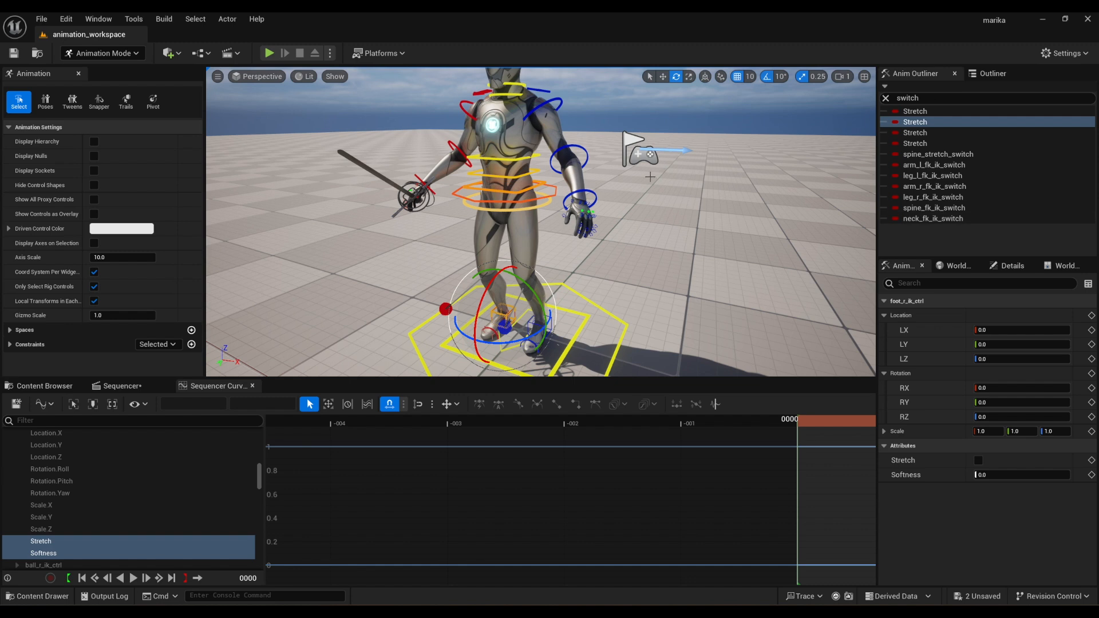
left_click(963, 166)
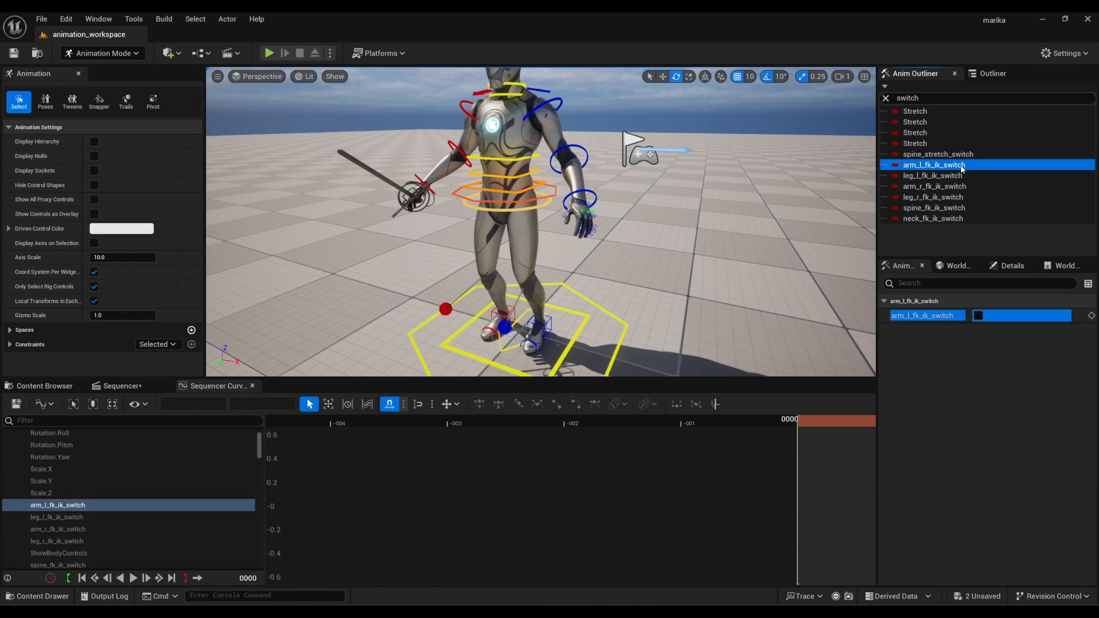
left_click(979, 316)
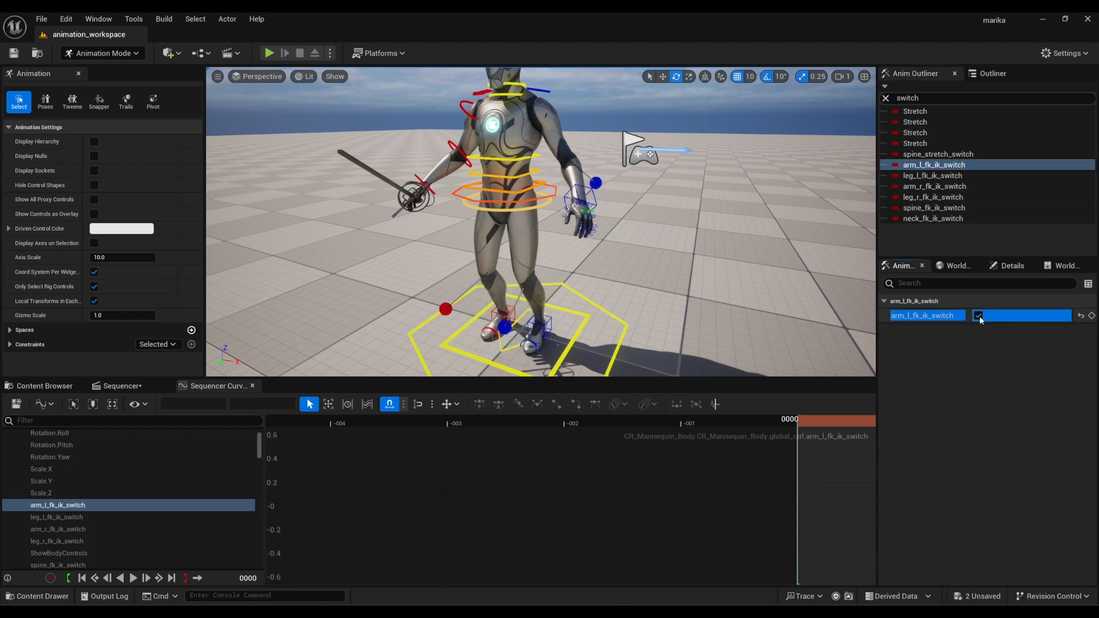
left_click(593, 205)
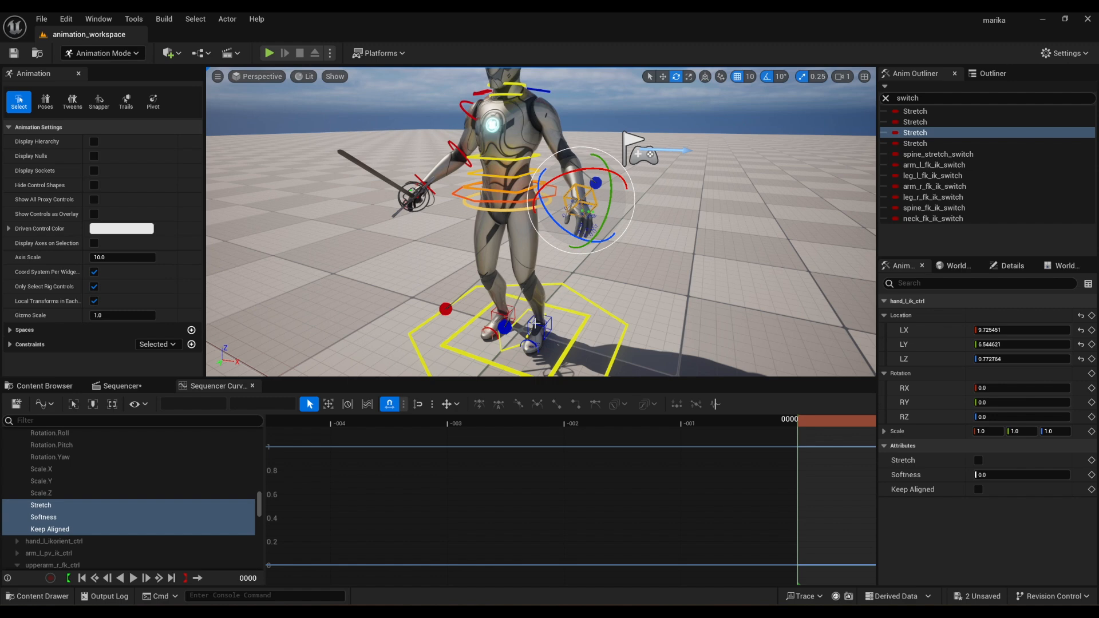
Try rotating foot_l_ik_ctrl to about RX 28.34, and undo the rotation
left_click_drag(598, 303, 614, 293, "alt")
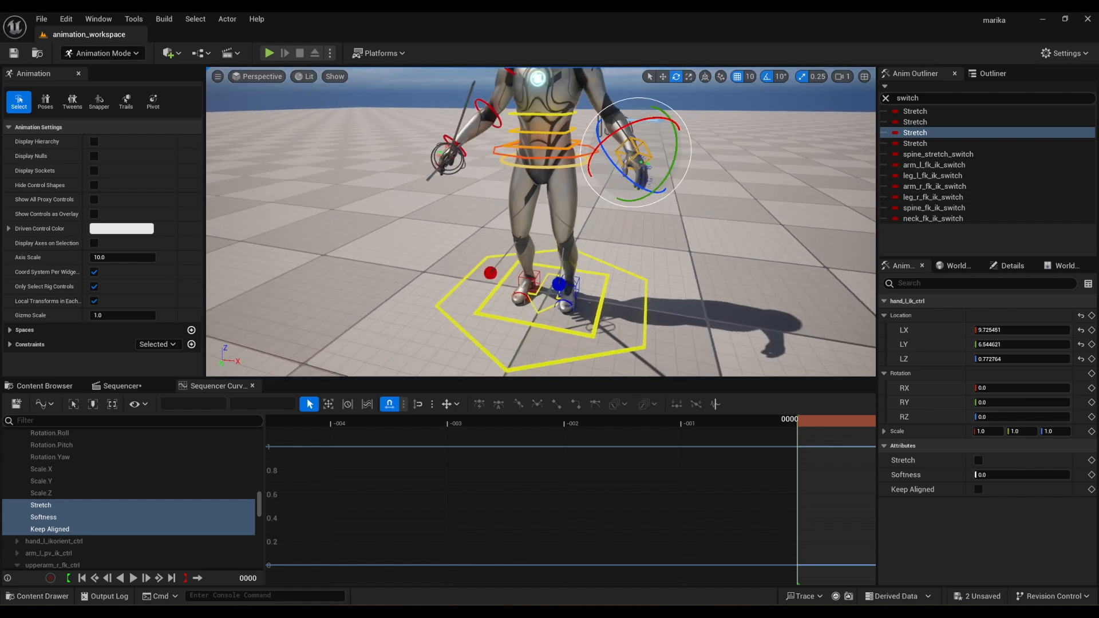
middle_click_drag(614, 293, 601, 304, "alt")
right_click_drag(601, 303, 585, 295, "alt")
left_click(584, 296)
middle_click_drag(585, 296, 594, 327, "alt")
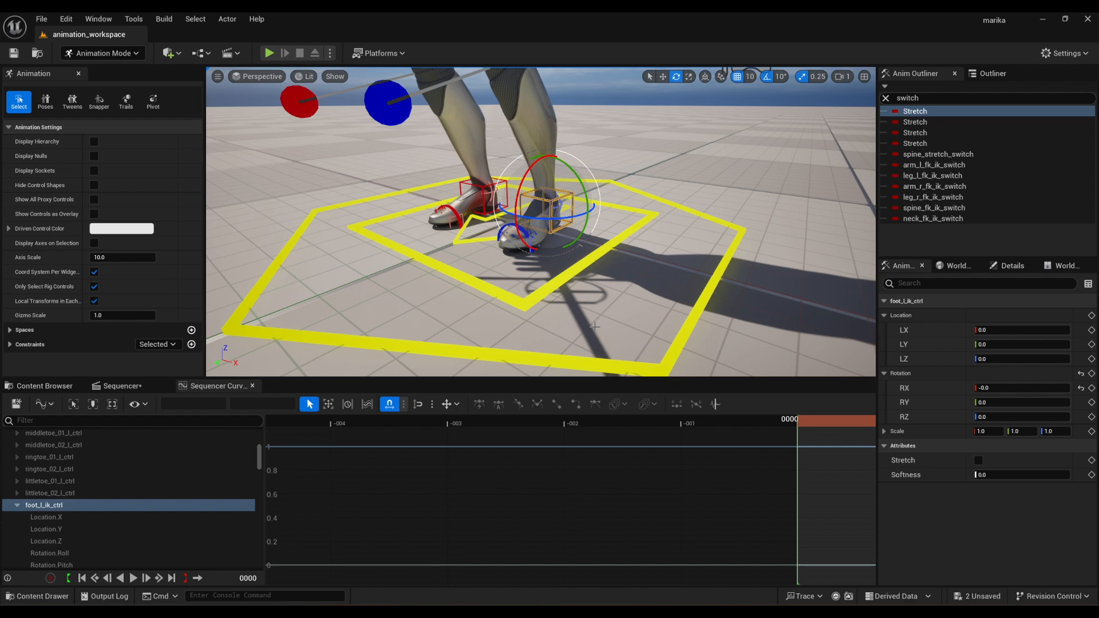
left_click_drag(571, 246, 631, 246, "alt")
left_click_drag(623, 181, 611, 210)
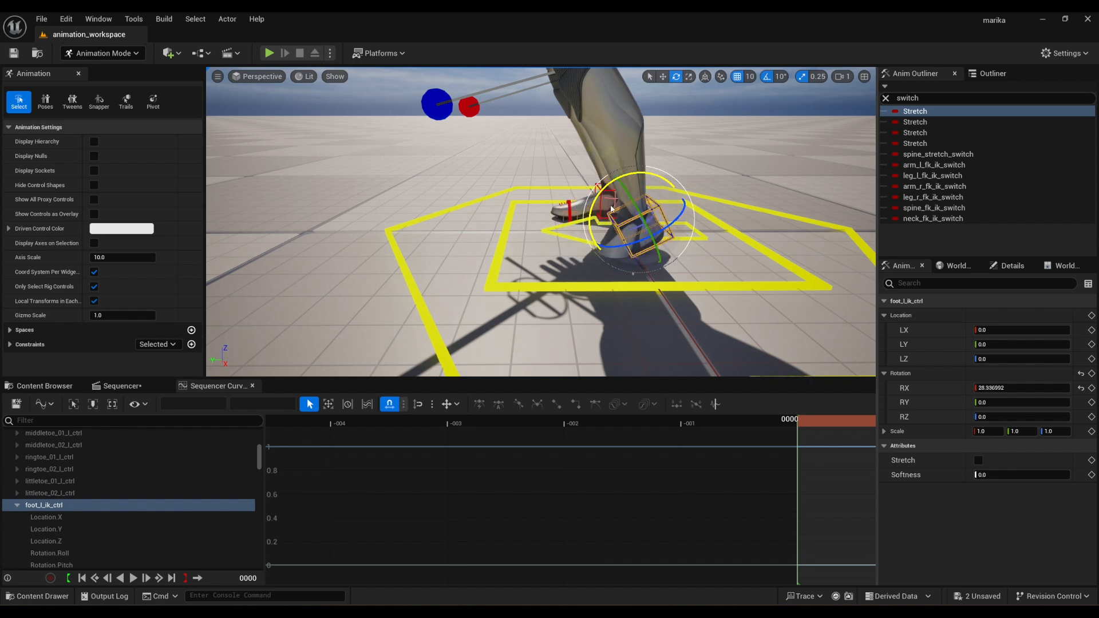
key("ctrl+z")
Try rotating foot_roll_l_ctrl to about RZ -28.11, and undo the rotation
key("q")
left_click(644, 222)
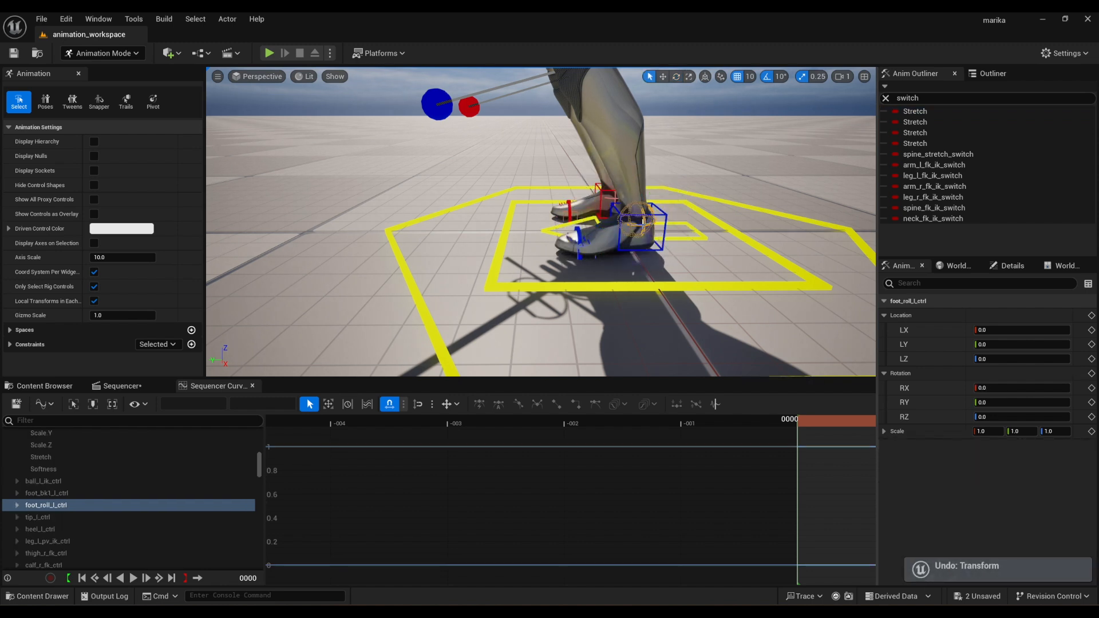
key("e")
left_click_drag(624, 170, 756, 229)
left_click_drag(479, 166, 478, 175)
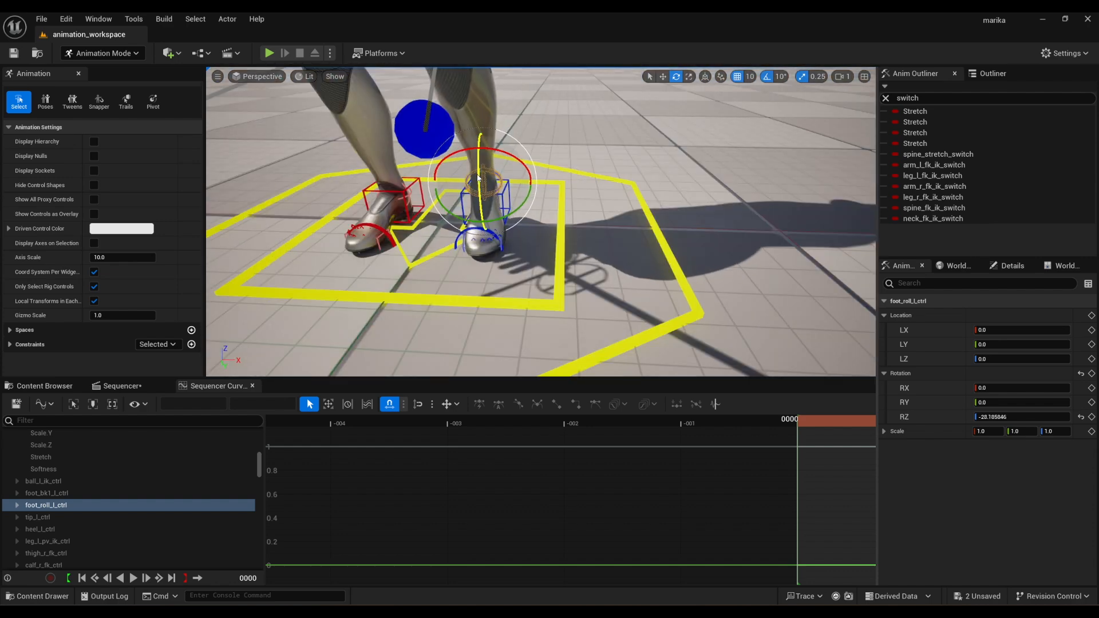
key("ctrl+z")
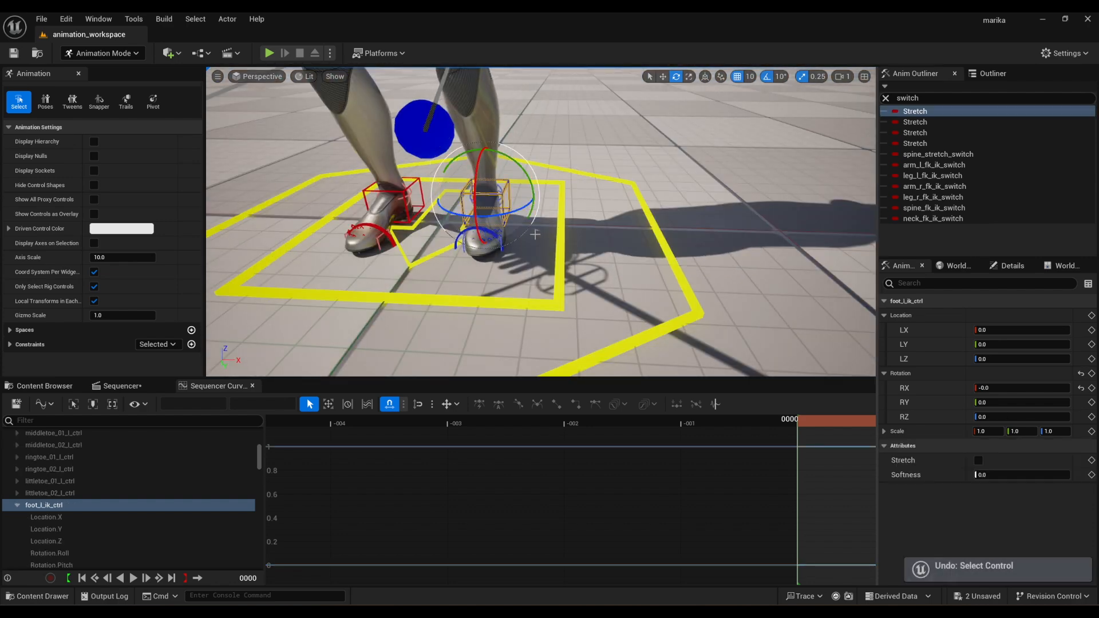
Try rotating foot_bk1_l_ctrl on the left foot to about RX 7.04, RY 10.93, RZ -0.25
key("q")
left_click(500, 248)
left_click_drag(500, 248, 432, 257, "alt")
right_click_drag(535, 253, 584, 253, "alt")
key("e")
left_click_drag(525, 253, 532, 229)
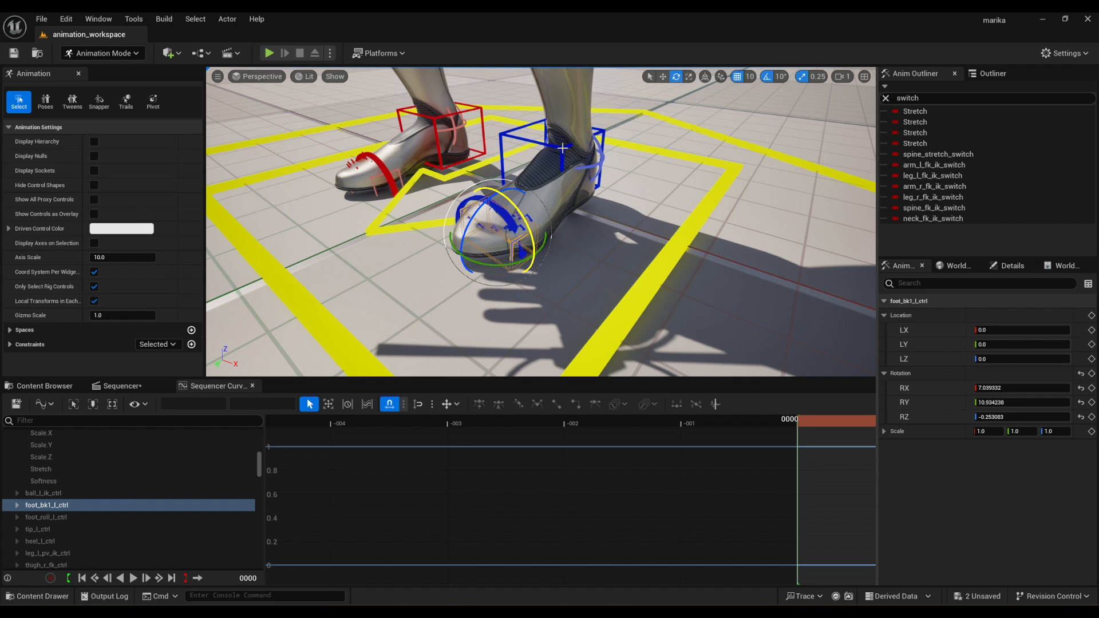
Inspect the left foot's controls, selecting foot_roll_l_ctrl and finally foot_l_ik_ctrl
left_click(582, 173)
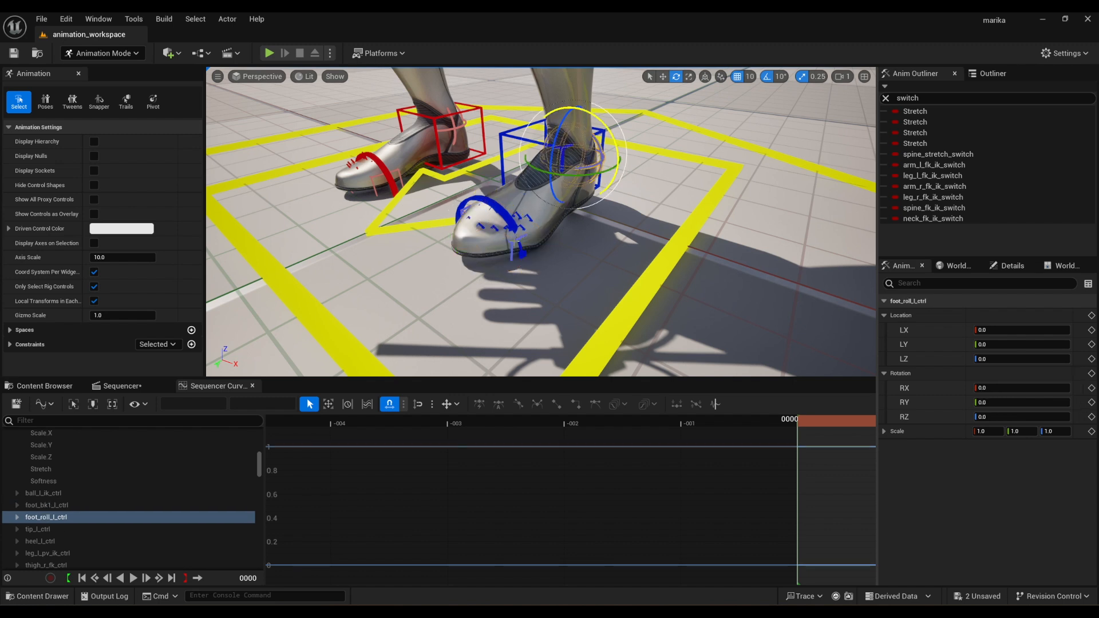
left_click(512, 244)
left_click(563, 155)
left_click_drag(539, 209, 561, 235, "alt")
scroll(540, 209, "down", 5)
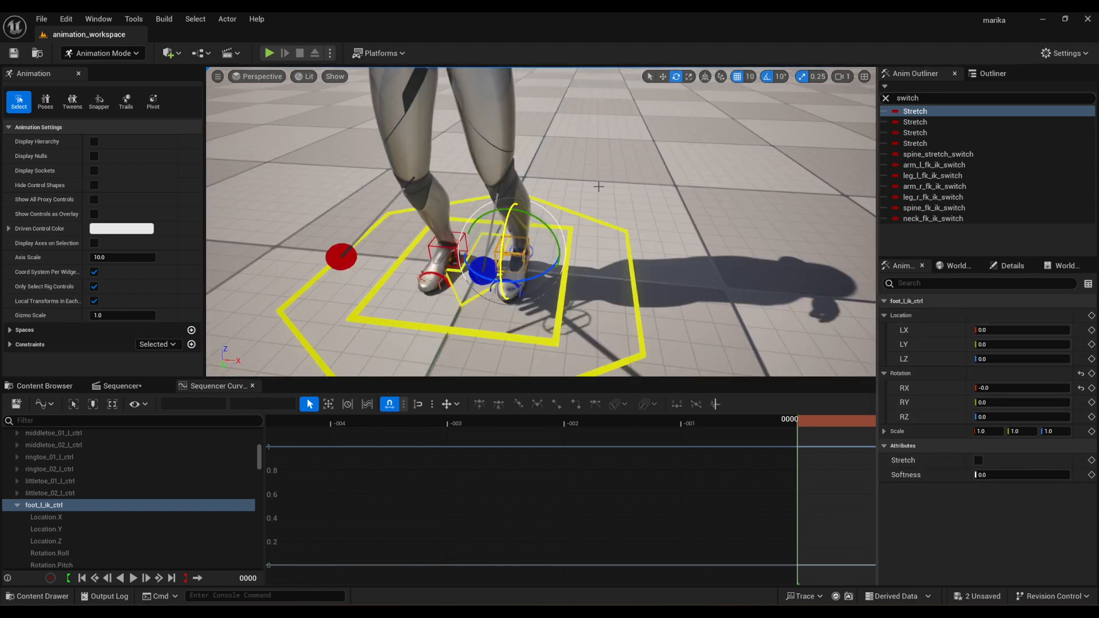
Select spine_03_ctrl on the mannequin's torso and examine the upper-body controls from the front
middle_click_drag(598, 186, 614, 218, "alt")
scroll(614, 219, "down", 5)
key("q")
left_click_drag(578, 251, 506, 193, "alt")
scroll(506, 193, "up", 3)
left_click(496, 188)
left_click_drag(556, 239, 544, 261, "alt")
scroll(541, 237, "down", 2)
middle_click_drag(534, 225, 576, 258, "alt")
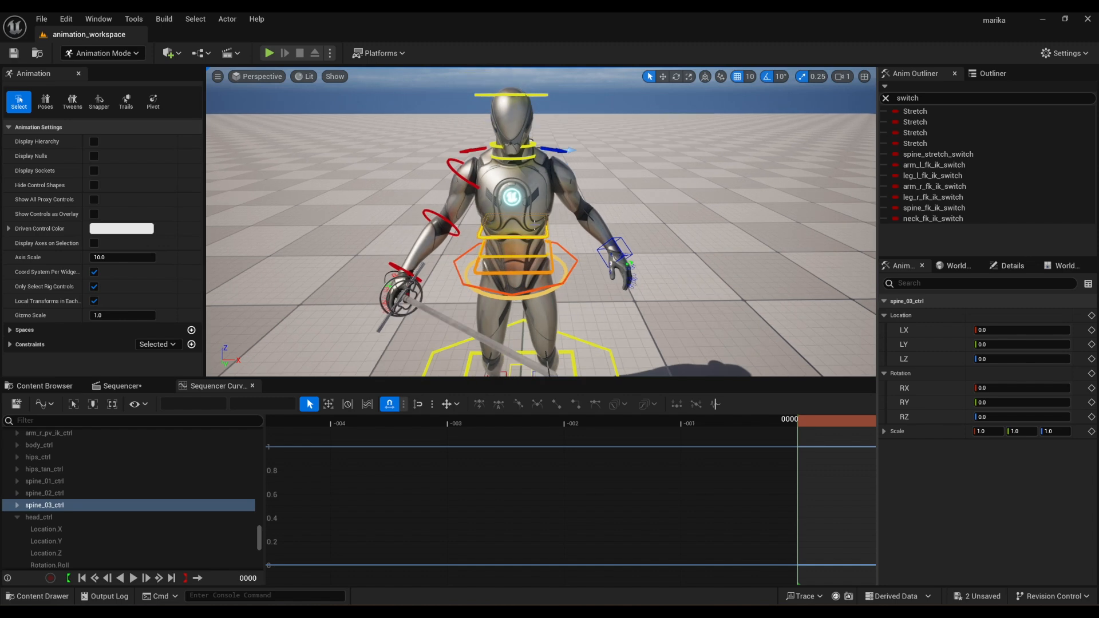
Try rotating spine_01_ctrl to about RX 1.78, RY 1.92, RZ 3.35 and moving it, and undo everything
left_click(552, 268)
key("e")
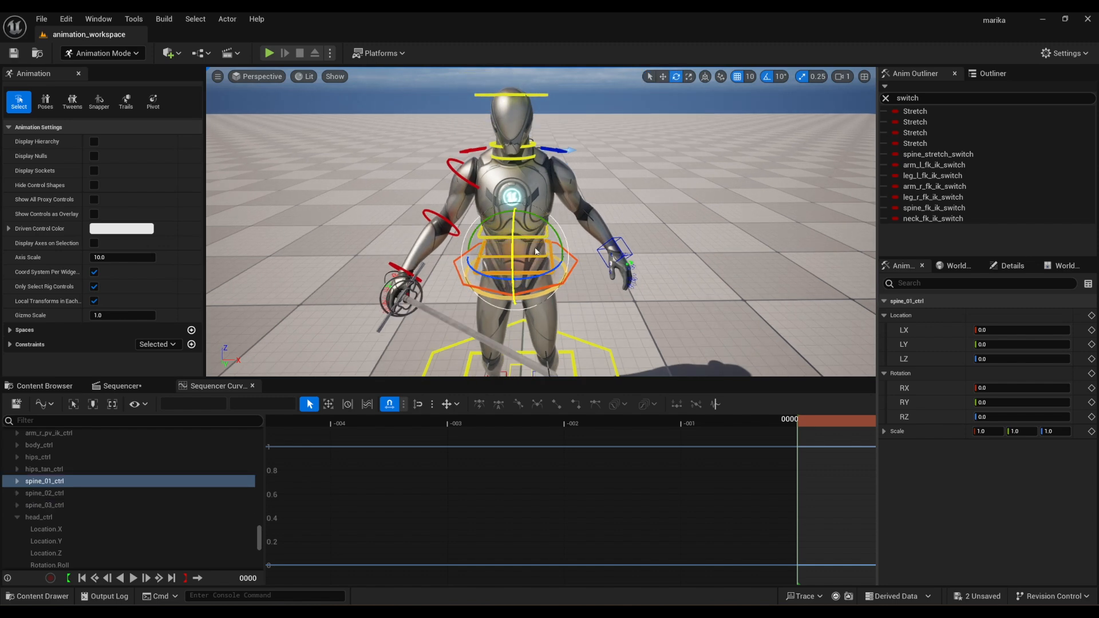
left_click_drag(548, 235, 537, 251)
key("w")
key("ctrl+z")
key("ctrl+z")
key("ctrl+z")
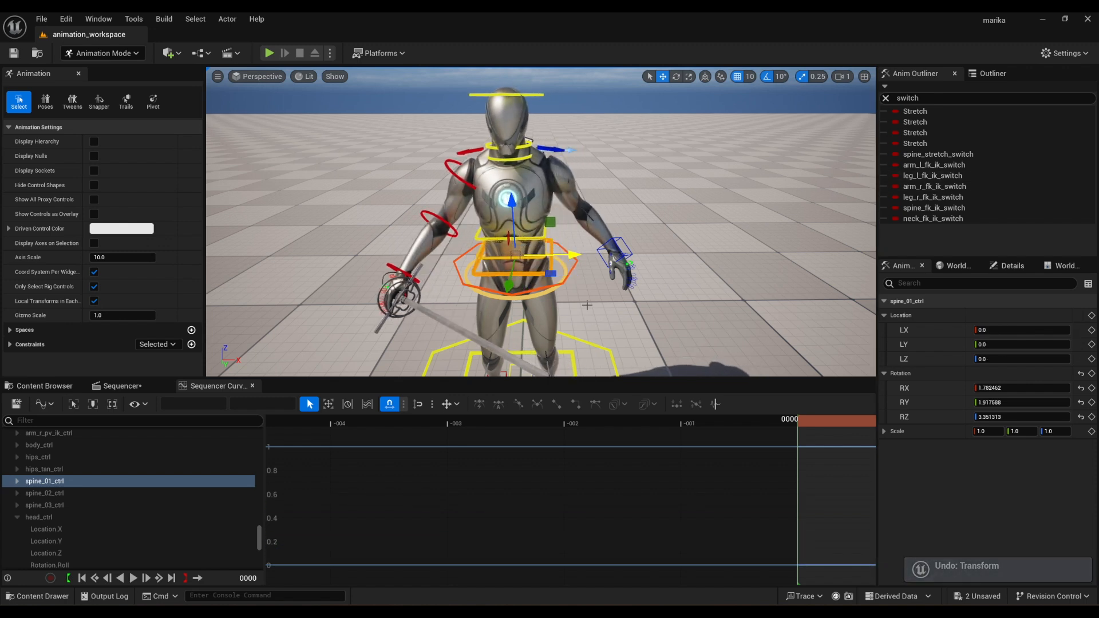
key("ctrl+z")
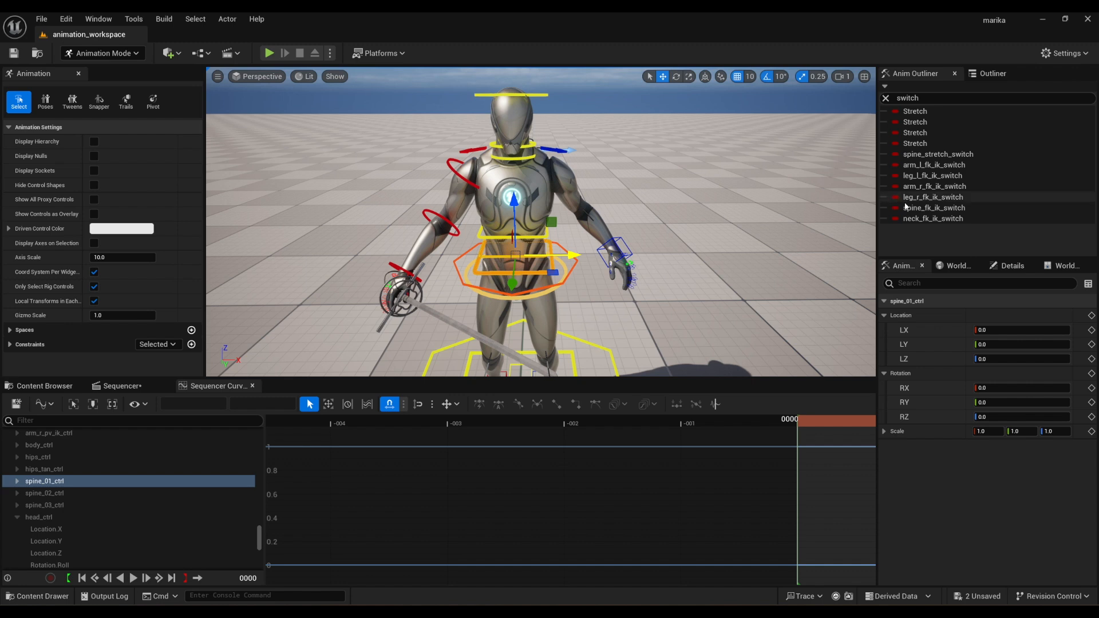
Switch the spine to IK by enabling spine_fk_ik_switch
left_click(933, 208)
left_click(980, 317)
left_click(979, 316)
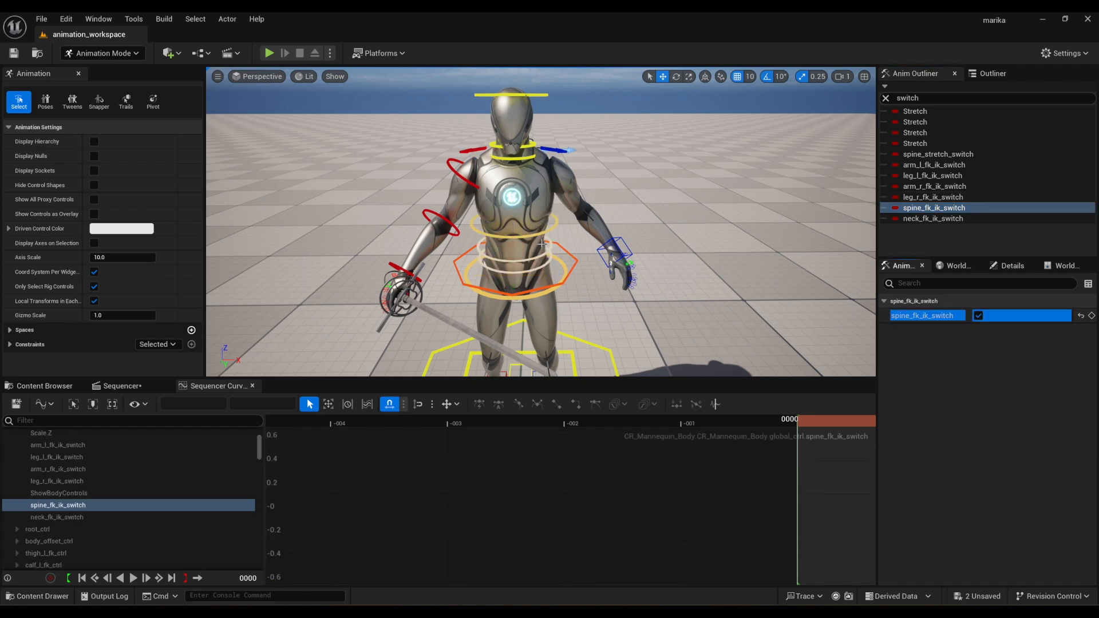
Try moving chest_ctrl to about LX 0.31, and undo the move
left_click(530, 235)
mouse_move(532, 229)
left_mouse_down()
mouse_move(517, 229)
mouse_move(542, 229)
mouse_move(518, 228)
mouse_move(532, 228)
left_mouse_up()
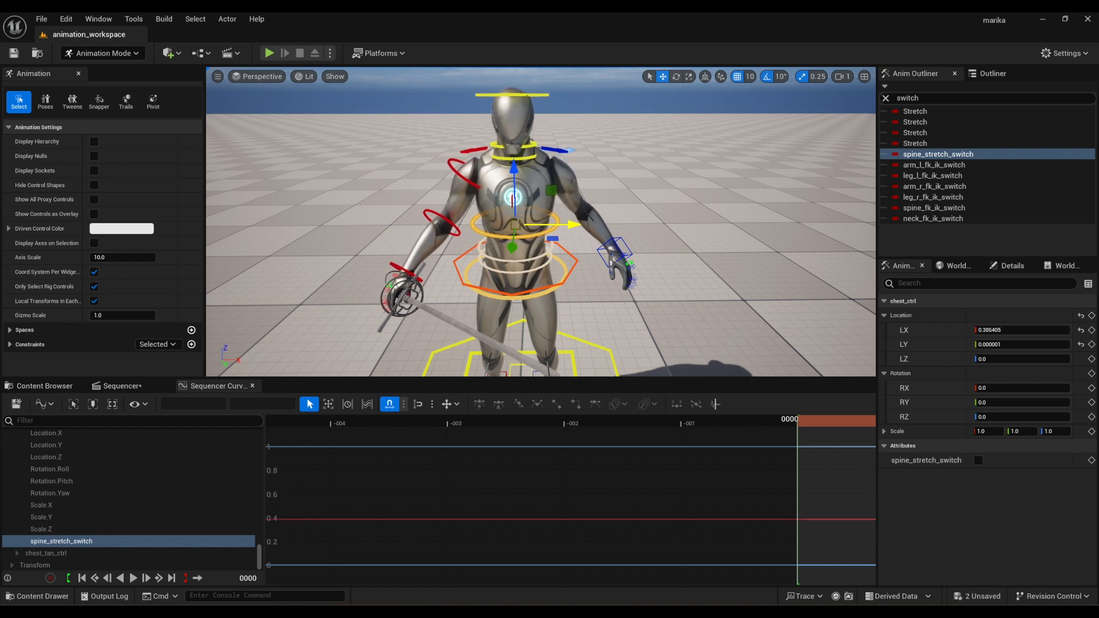
key("ctrl+z")
key("ctrl+z")
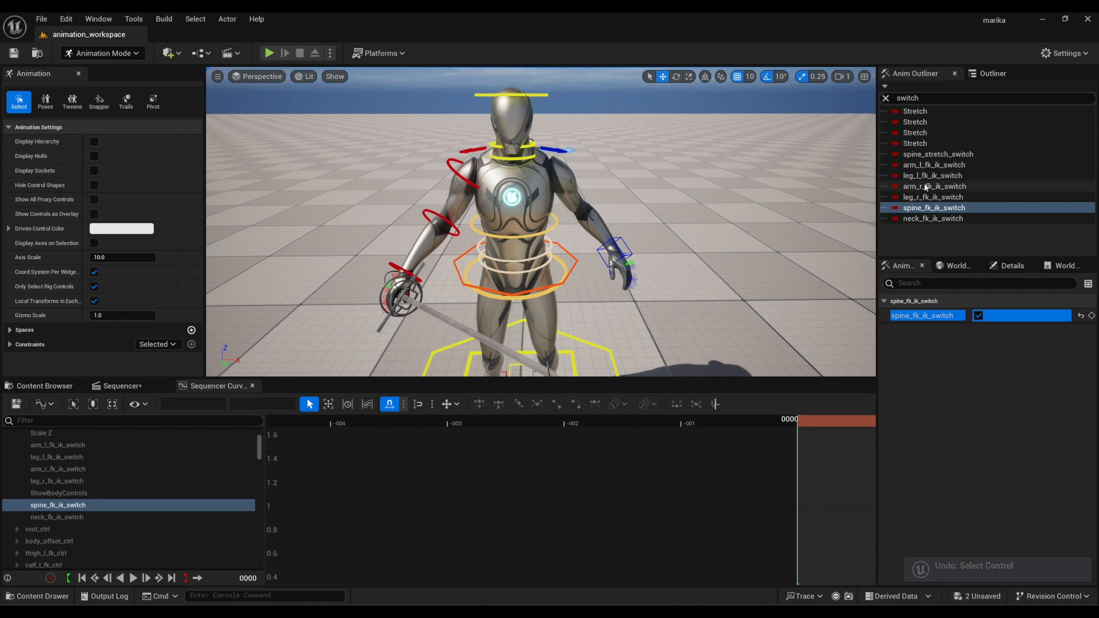
Try raising chest_ctrl to about LZ 18.60 with spine_stretch_switch off, and undo the move
left_click(947, 154)
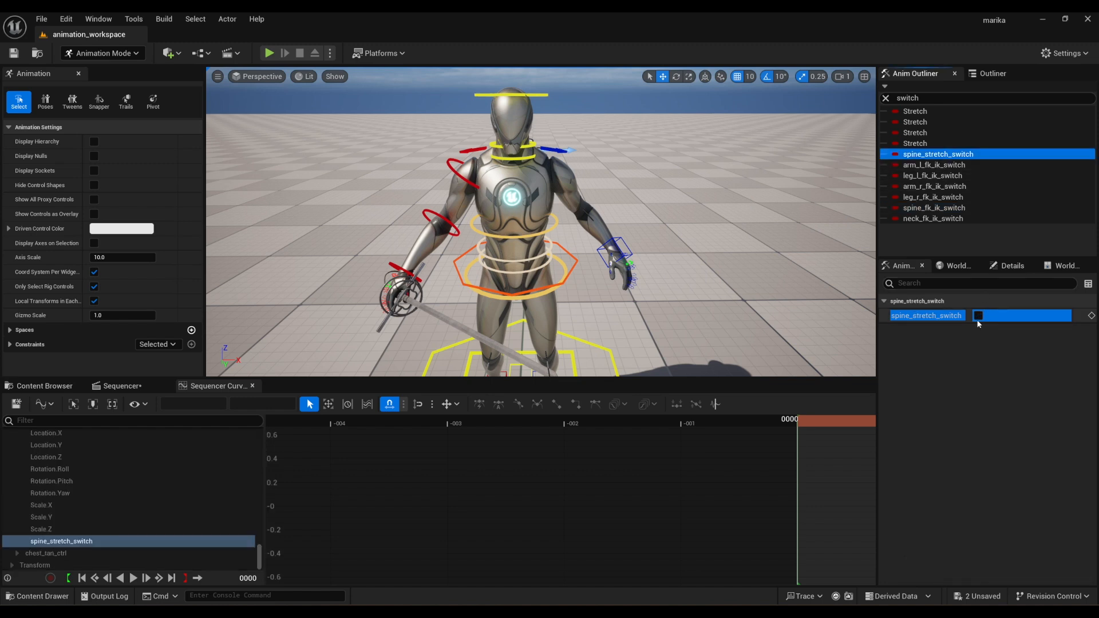
left_click(515, 236)
mouse_move(517, 194)
left_mouse_down()
mouse_move(516, 165)
mouse_move(521, 173)
left_mouse_up()
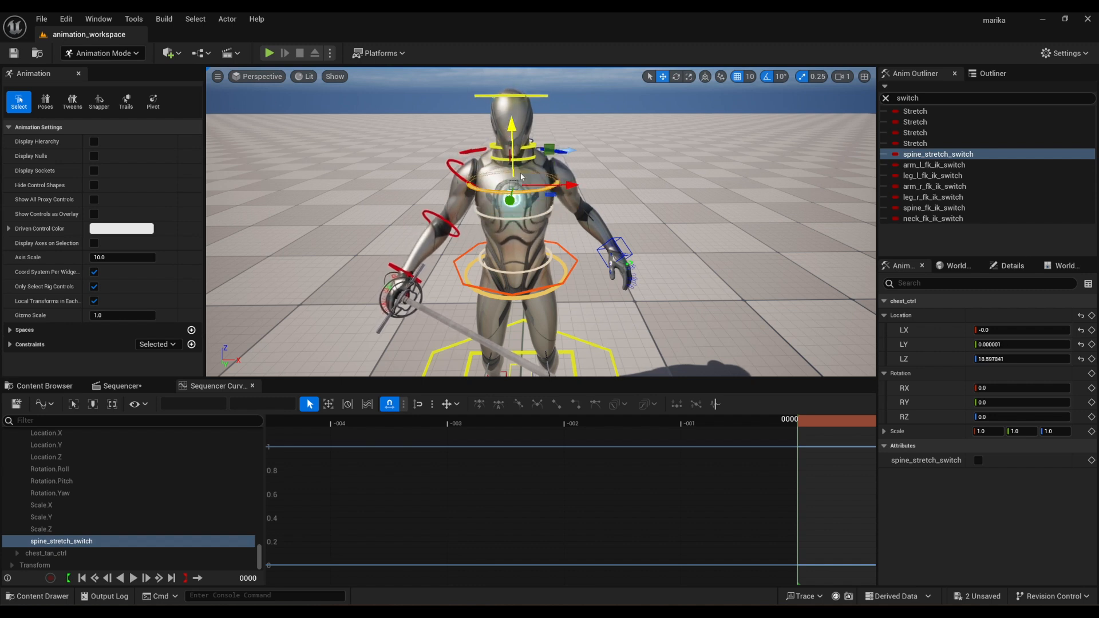
key("ctrl+z")
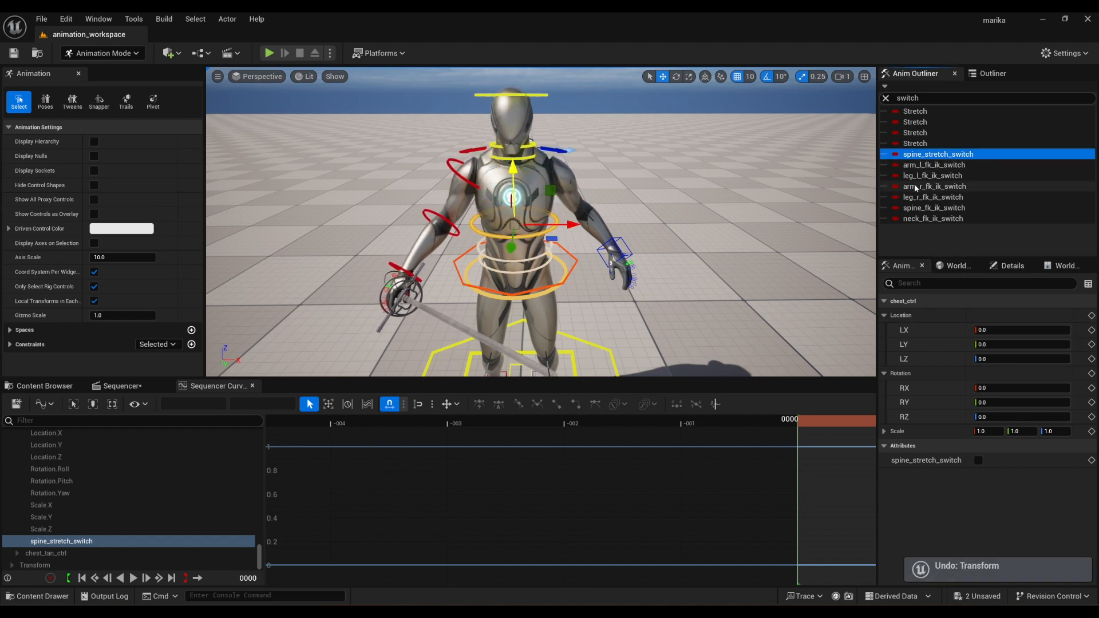
Enable spine_stretch_switch for the spine
left_click(938, 154)
left_click(980, 315)
left_click(980, 315)
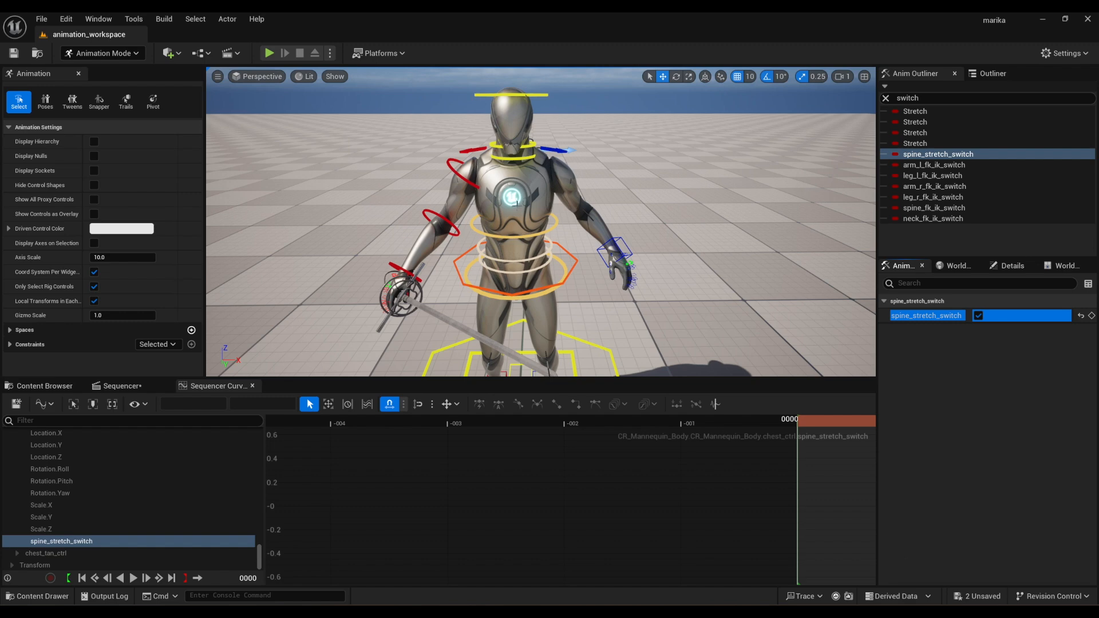
Try raising chest_ctrl to about LZ 41.35 with spine stretch on, examine the torso, and undo the move and selection
left_click(517, 236)
left_click_drag(511, 210, 511, 117)
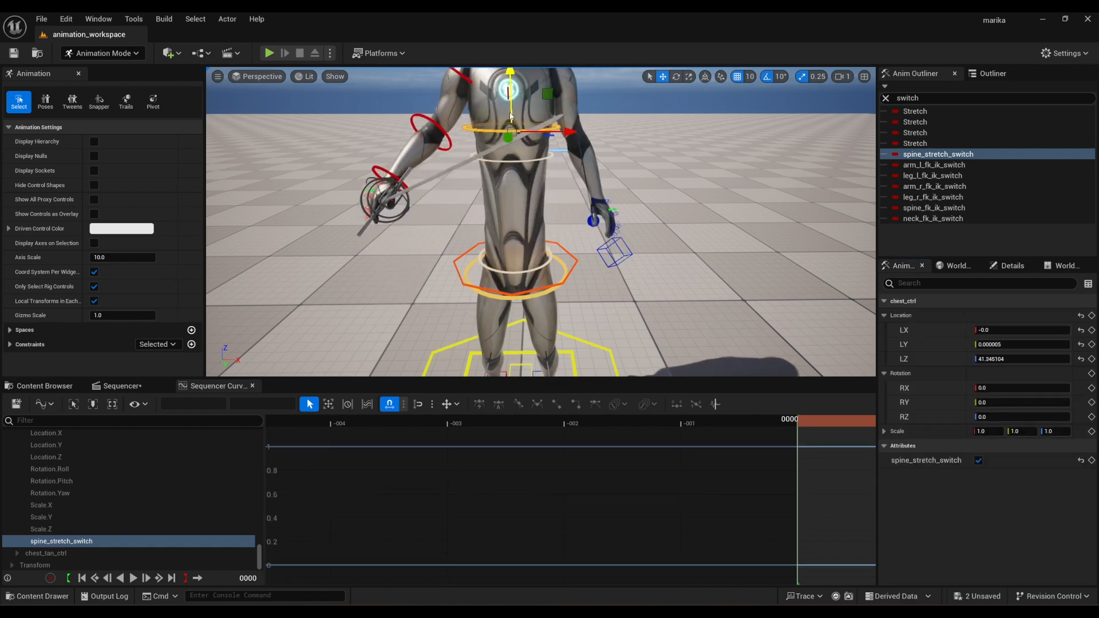
right_click_drag(511, 118, 538, 217, "alt")
left_click_drag(538, 218, 589, 266, "alt")
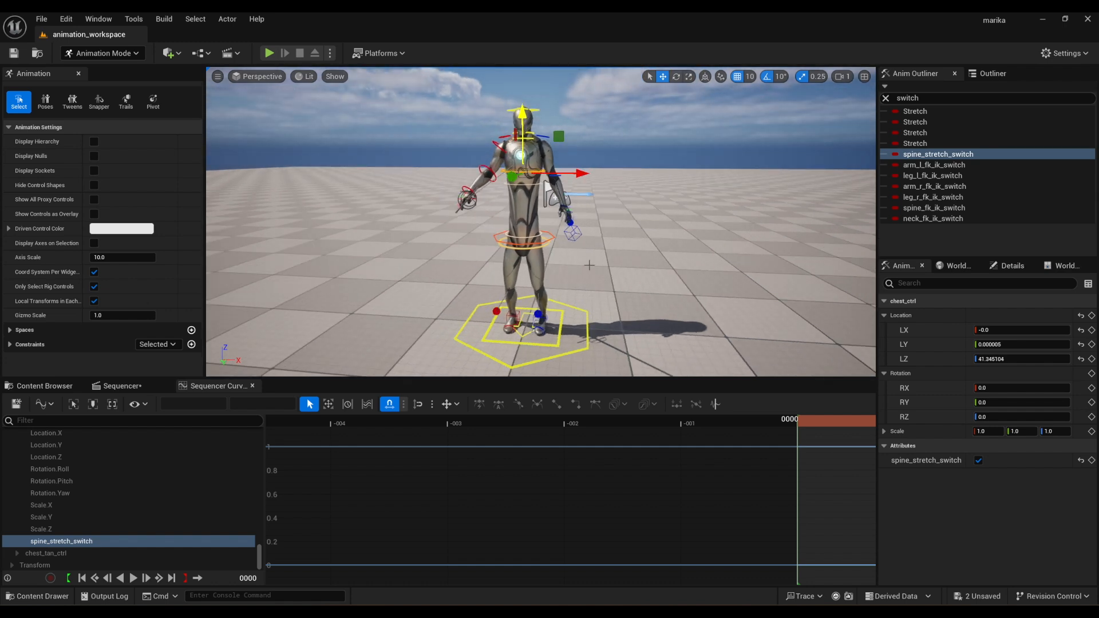
key("ctrl+z")
key("ctrl+z")
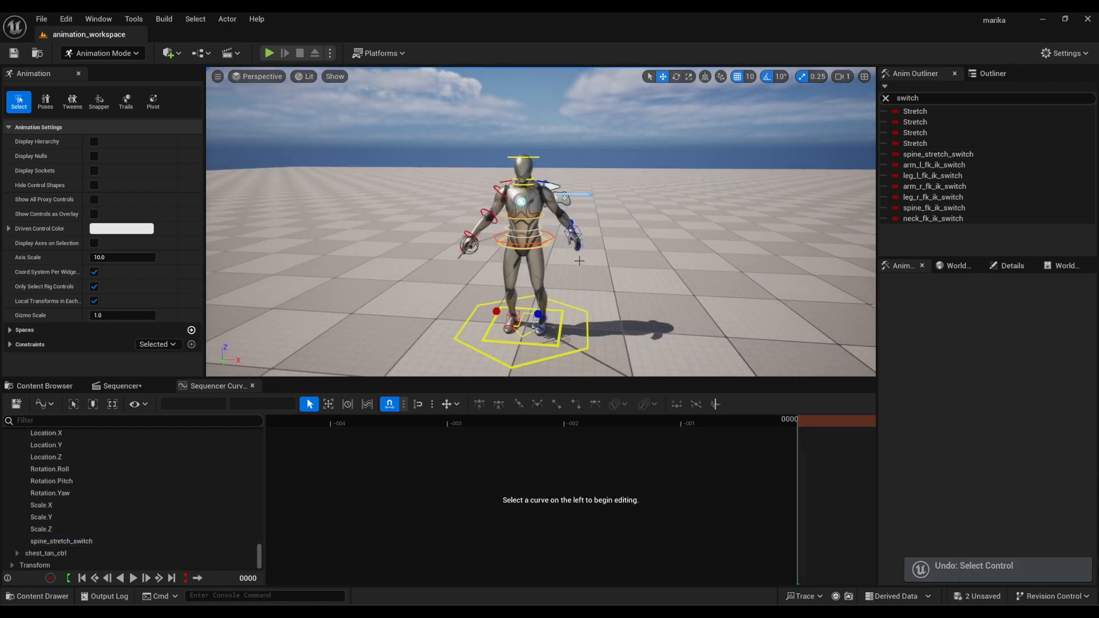
Switch the neck to IK by enabling neck_fk_ik_switch
right_click_drag(579, 261, 555, 170, "alt")
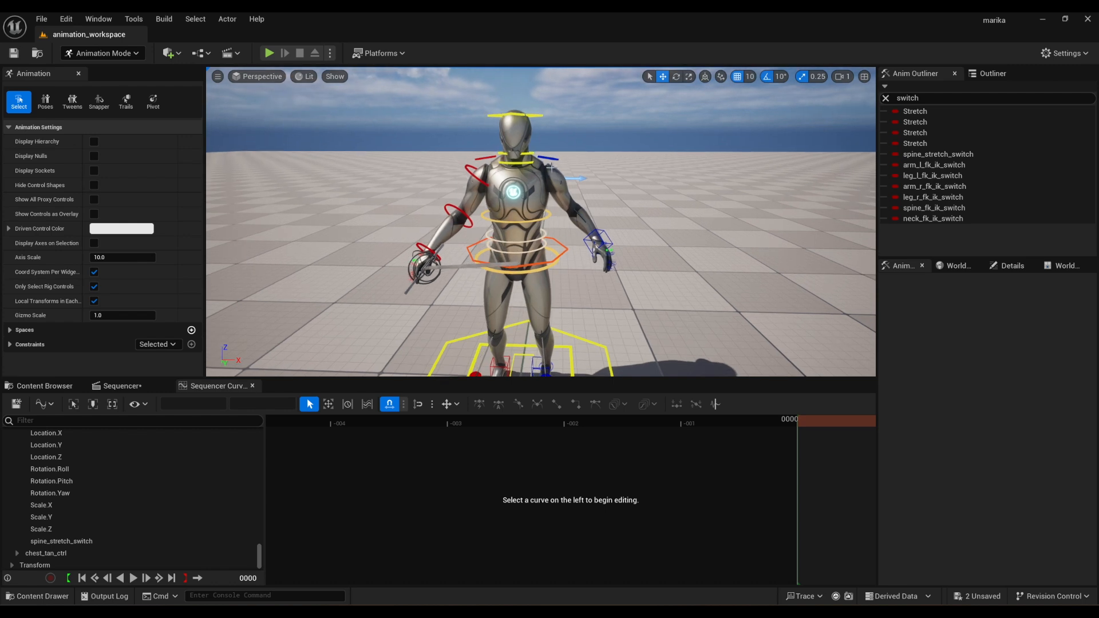
left_click(531, 116)
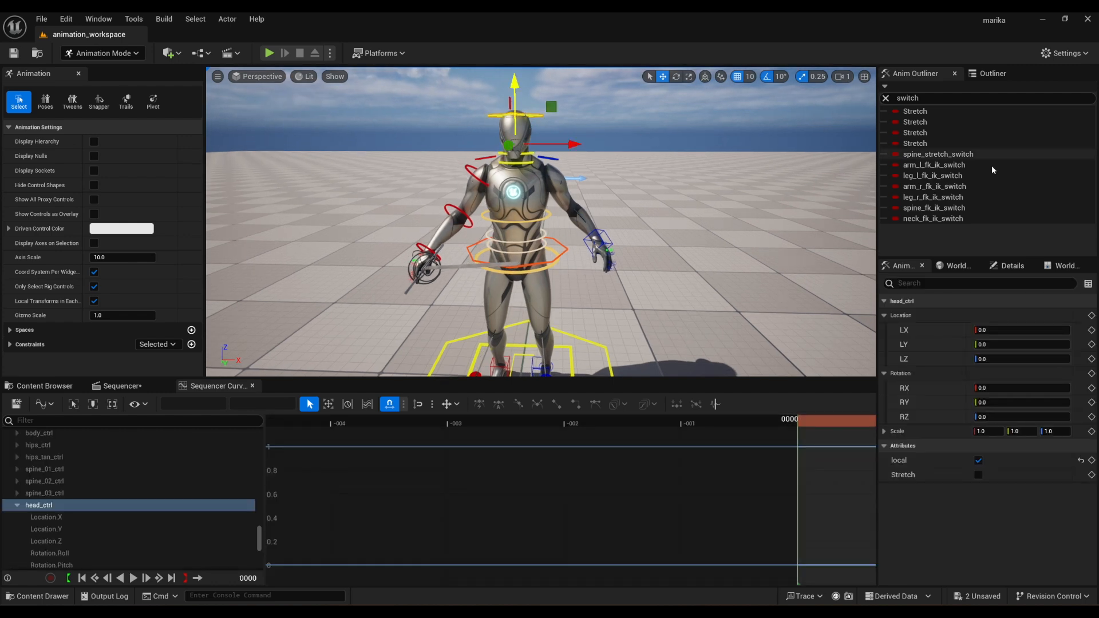
left_click(949, 219)
left_click_drag(674, 229, 564, 249, "alt")
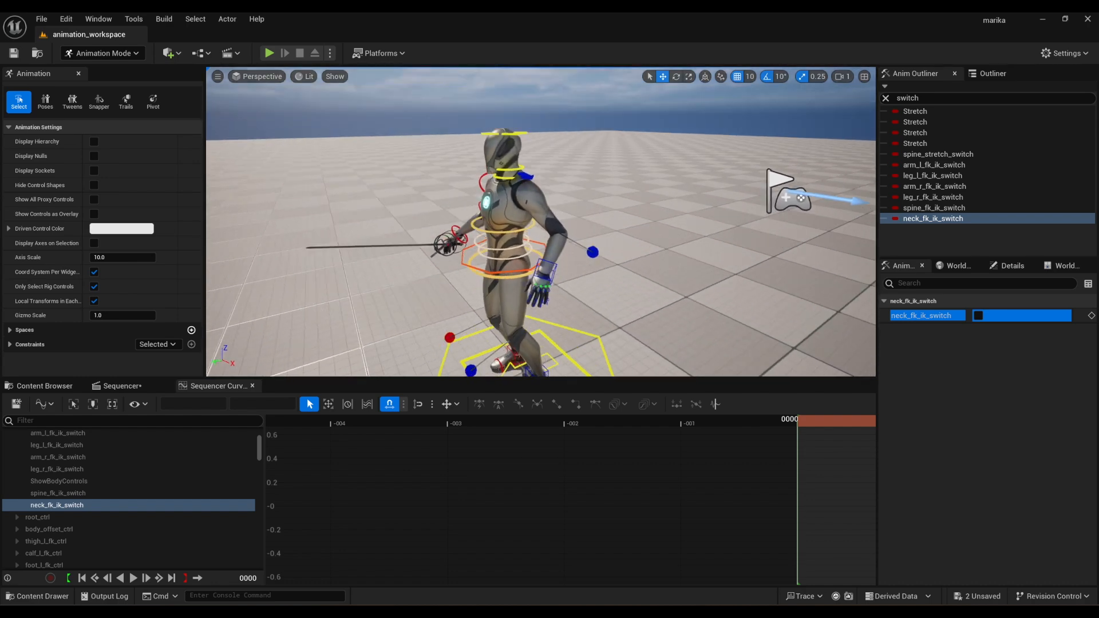
left_click(980, 317)
left_click_drag(567, 177, 667, 163, "alt")
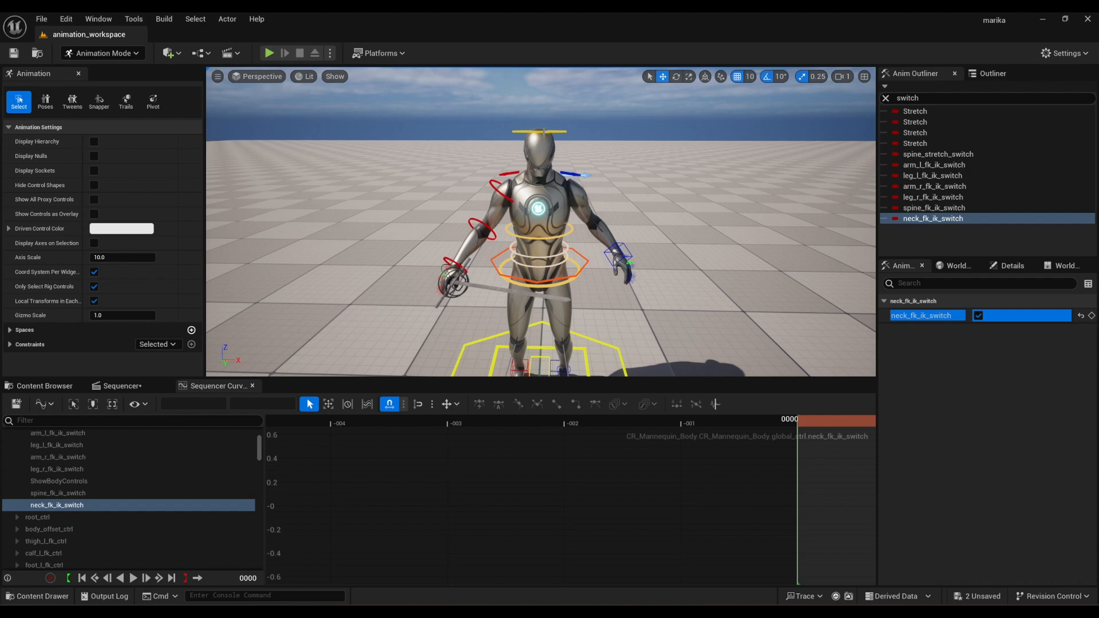
Try moving head_ik_ctrl to about LX 0.39 and rotating it to about RY 12.28, and undo the last change
left_click(543, 131)
right_click_drag(543, 132, 616, 251, "alt")
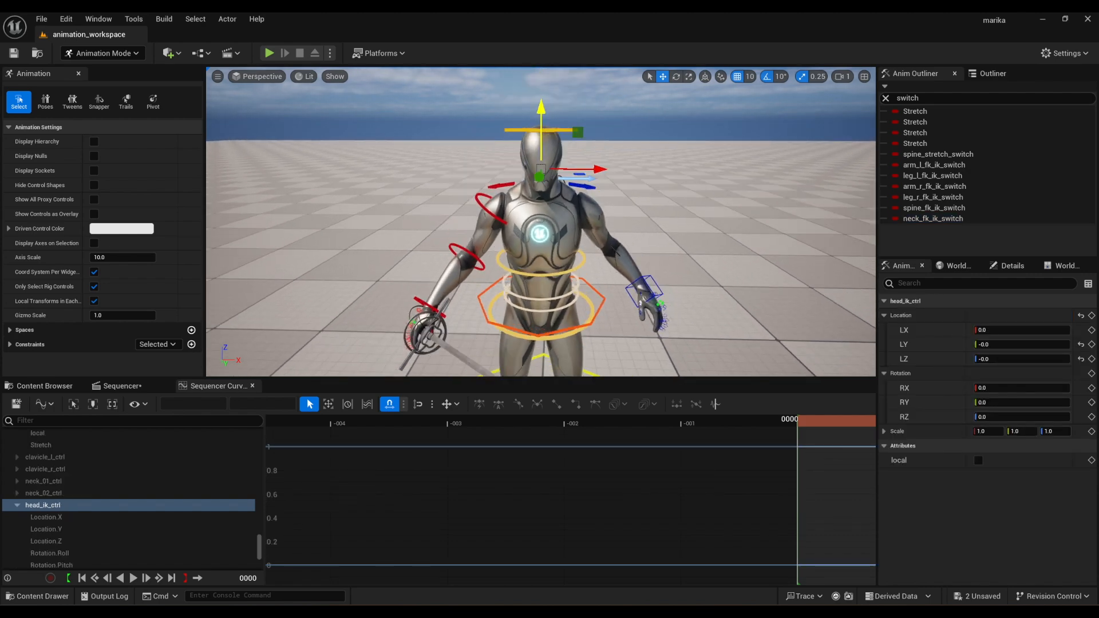
mouse_move(598, 160)
left_mouse_down()
mouse_move(617, 177)
mouse_move(583, 170)
mouse_move(599, 170)
left_mouse_up()
key("e")
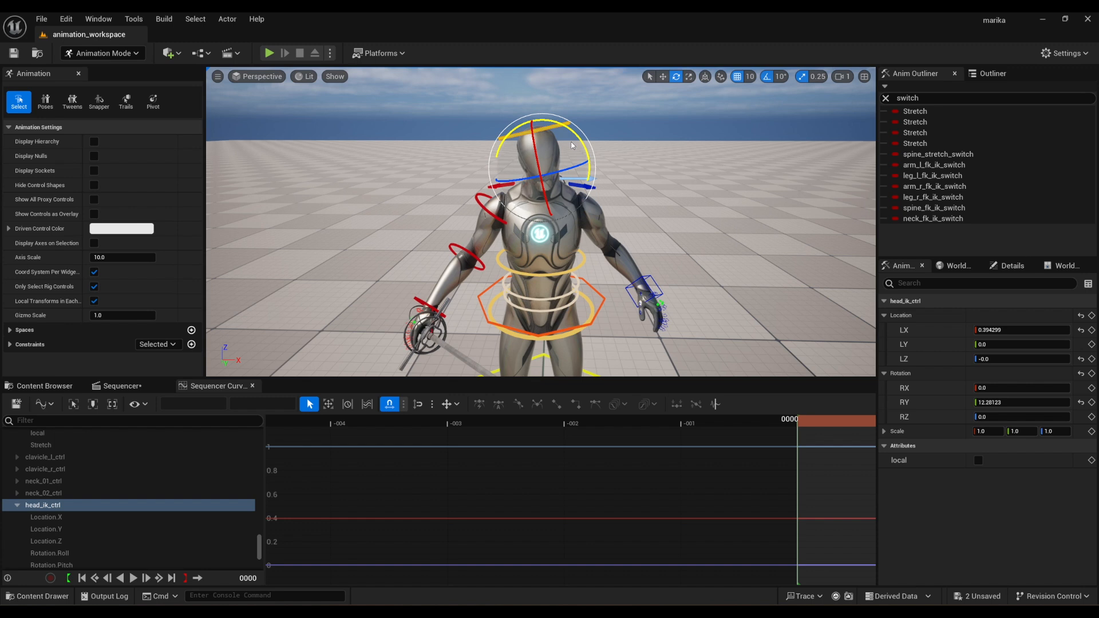
key("ctrl+z")
Try moving head_ik_ctrl to about LX -1.41, and undo everything back through the neck_fk_ik_switch edit
key("w")
mouse_move(578, 170)
left_mouse_down()
mouse_move(558, 170)
mouse_move(605, 170)
mouse_move(575, 173)
left_mouse_up()
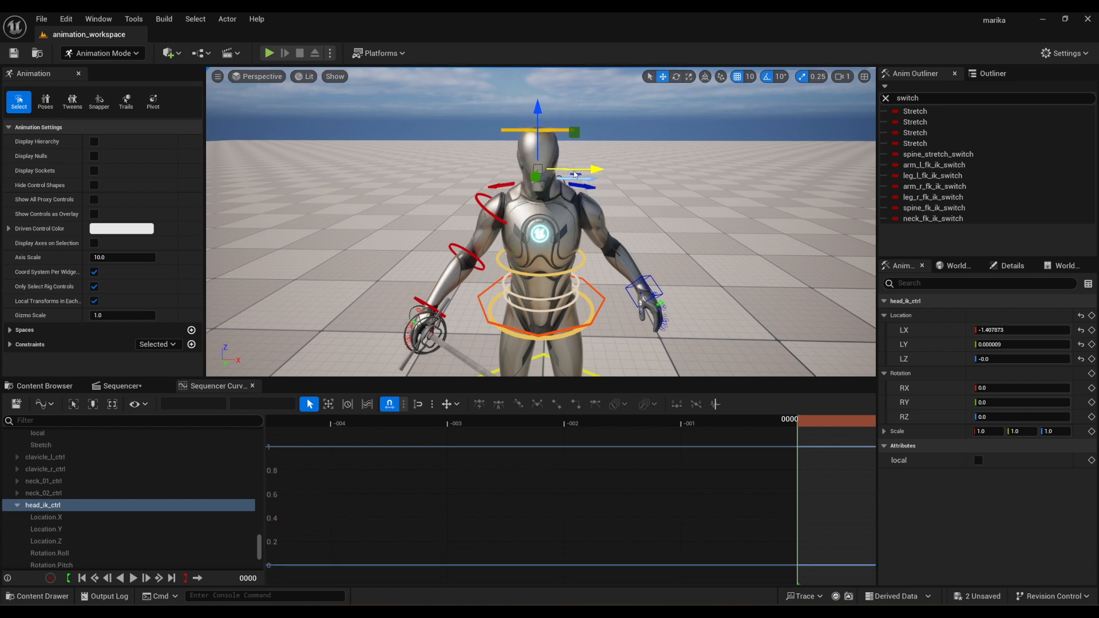
key("ctrl+z")
key("ctrl+z")
key("ctrl+z")
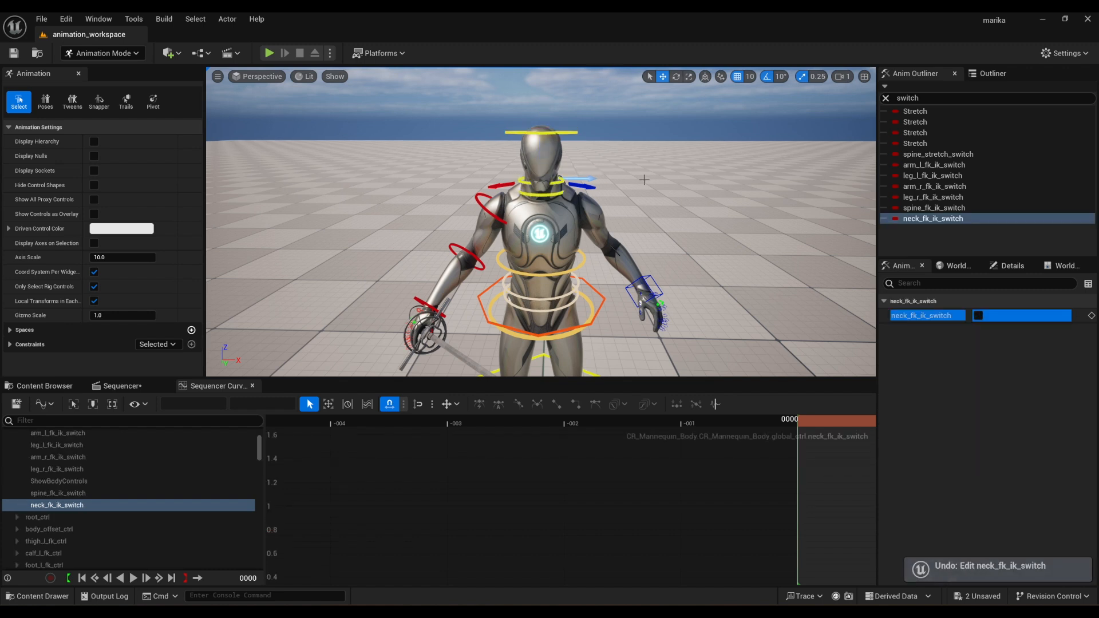
Try moving head_ctrl to about LX 2.87 with the neck in FK, and undo the move
left_click(575, 133)
left_click_drag(582, 174, 611, 182)
left_click_drag(542, 167, 588, 168)
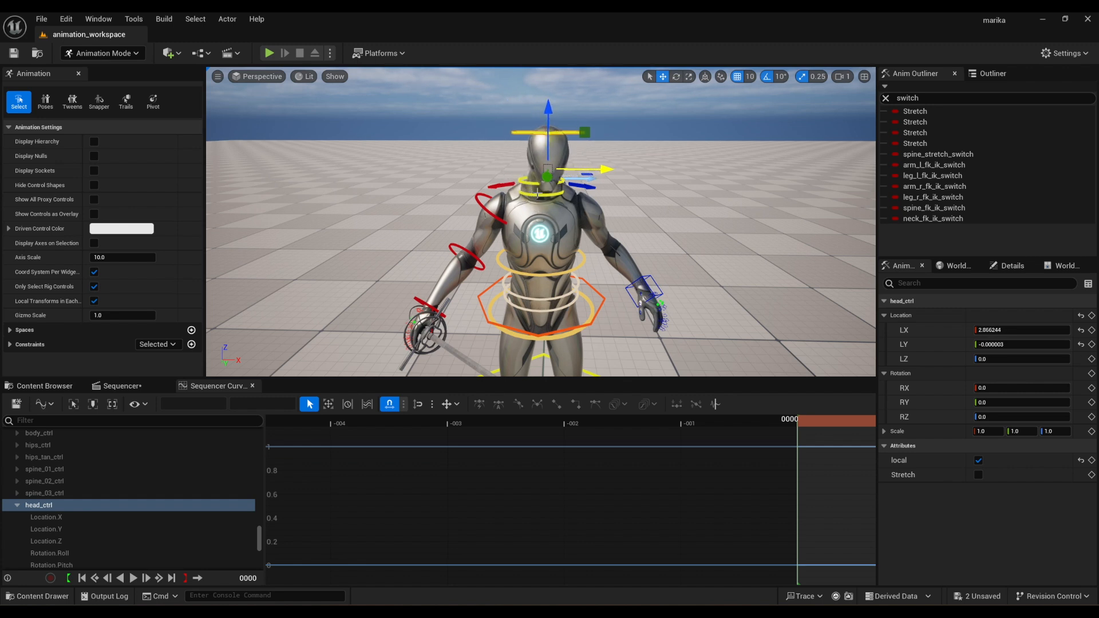
key("ctrl+z")
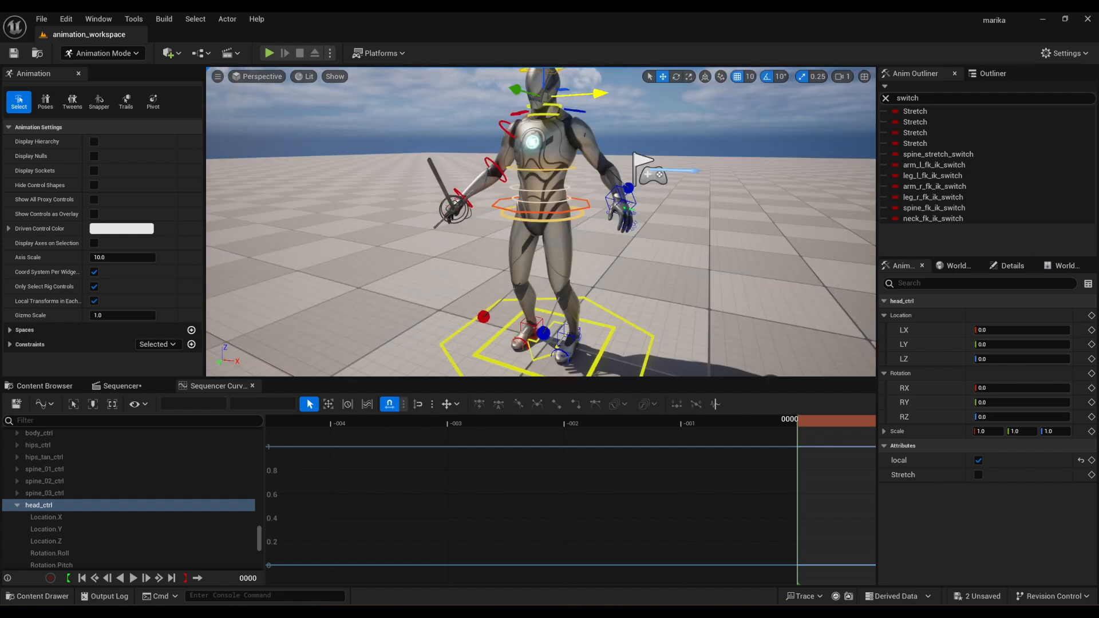
Switch the space of the left hand's hand_l_ik_ctrl to World and display the rig controls in the viewport
left_click(629, 215)
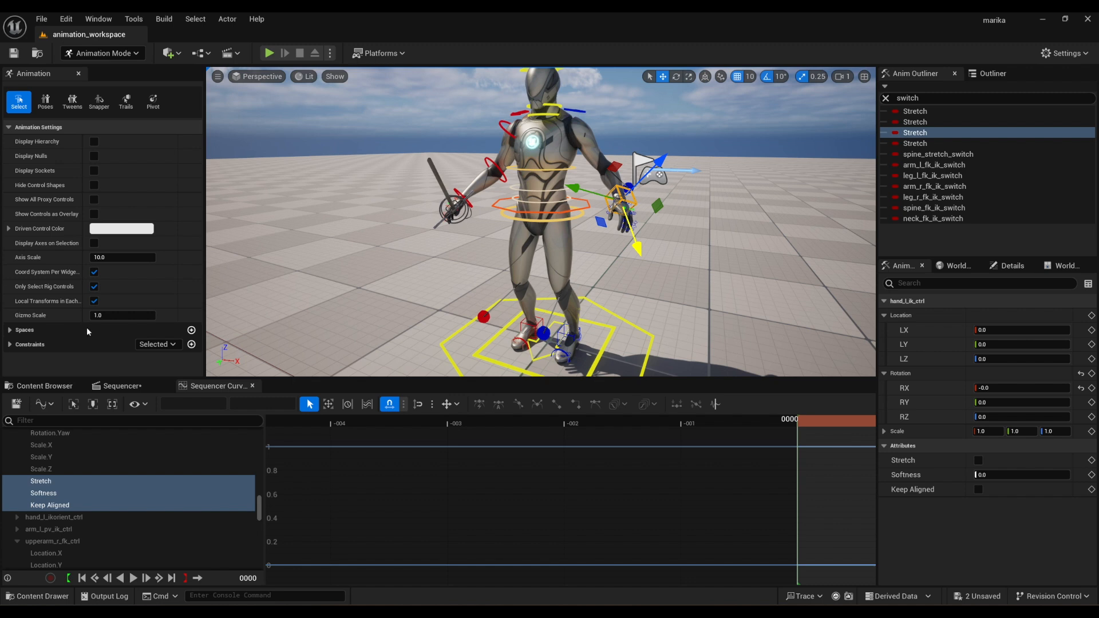
left_click(10, 330)
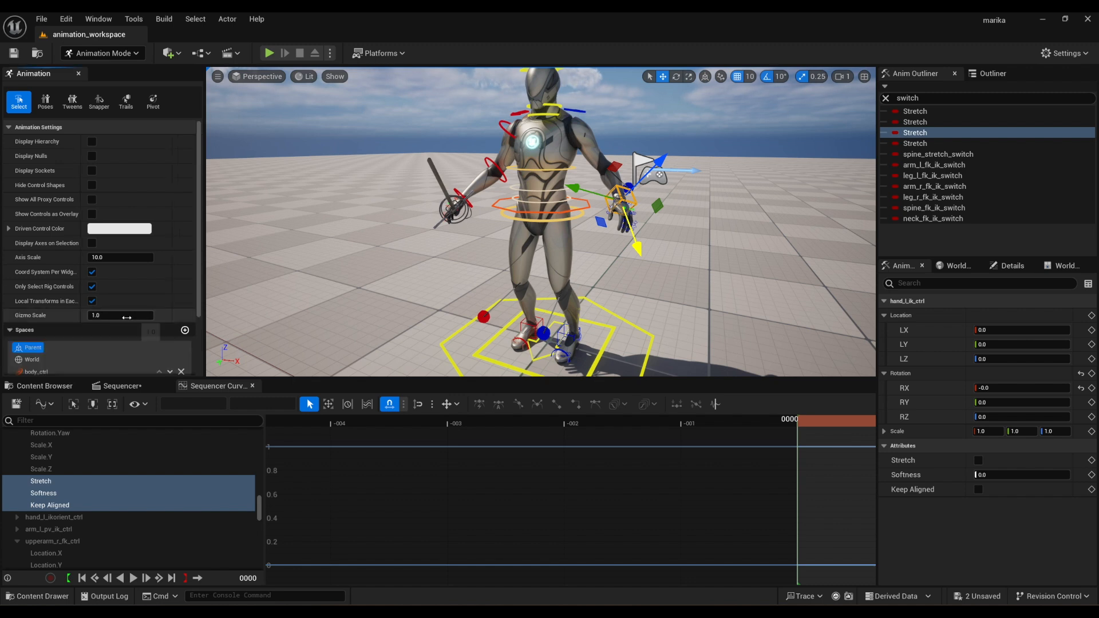
scroll(129, 320, "down", 2)
key("e")
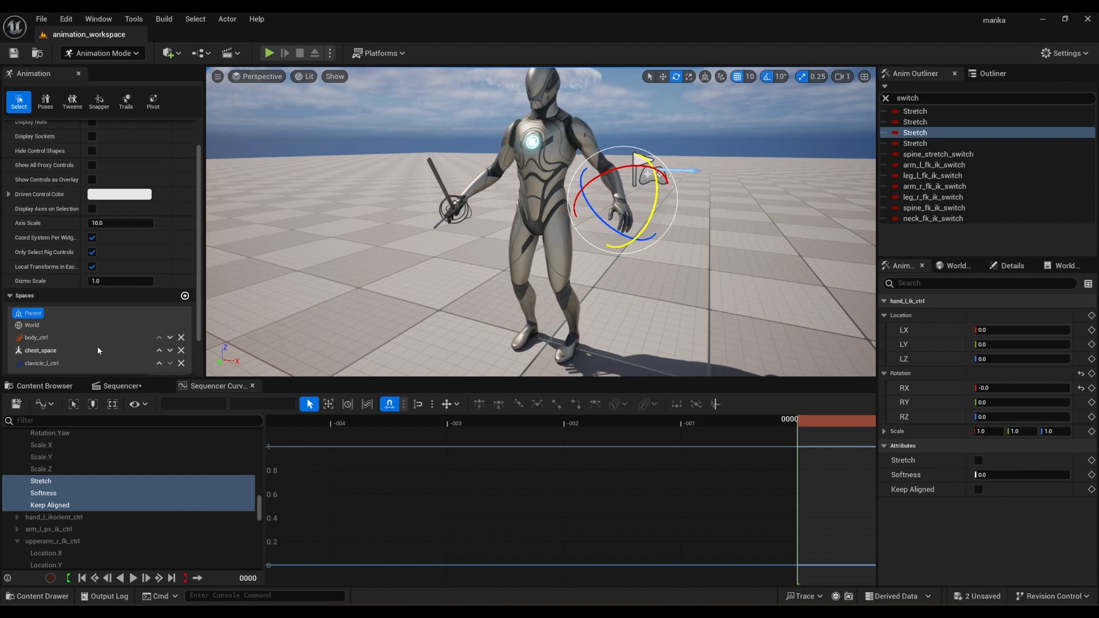
scroll(57, 339, "down", 2)
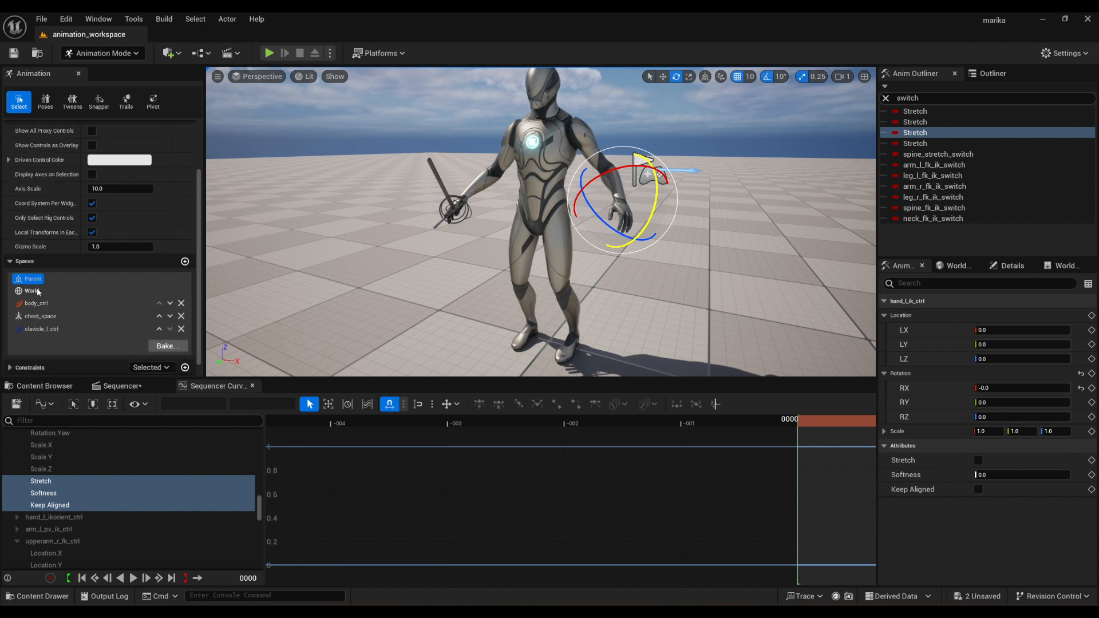
left_click(32, 291)
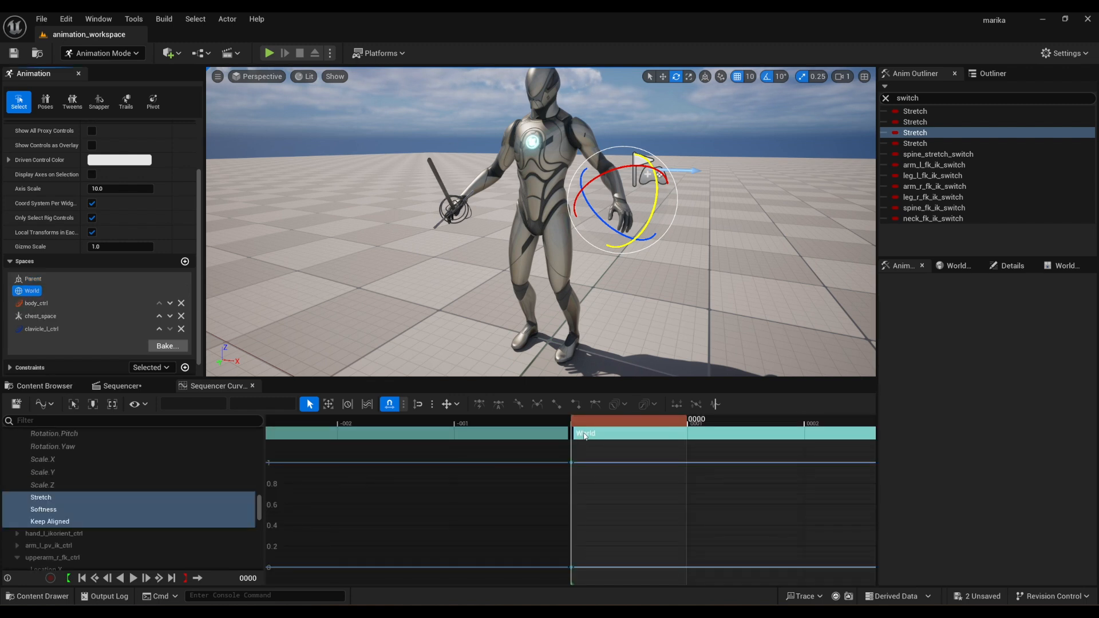
right_click_drag(613, 503, 536, 465, "alt")
mouse_move(531, 427)
left_mouse_down()
mouse_move(746, 426)
mouse_move(526, 426)
left_mouse_up()
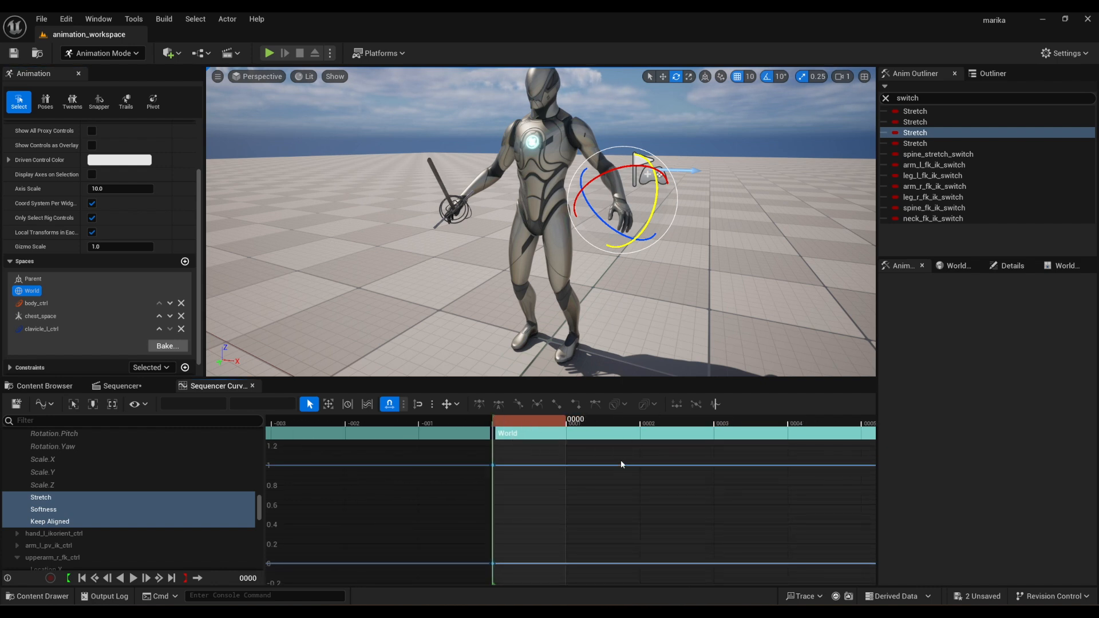
key("shift+t")
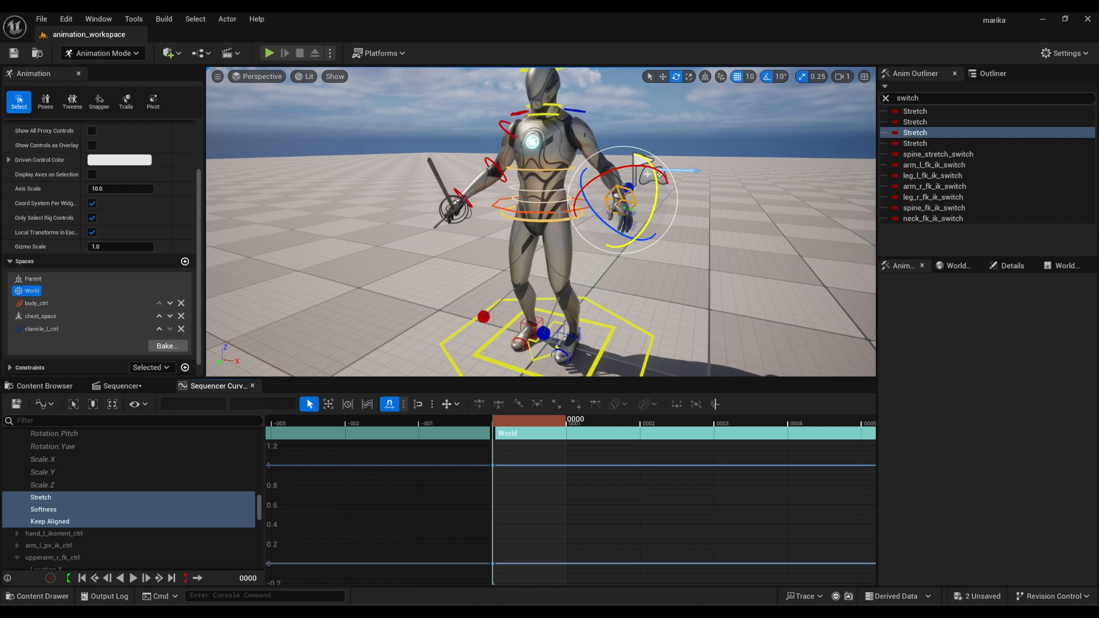
Try out body_ctrl at the waist with the left hand in World space, and undo the changes
left_click(560, 212)
left_click_drag(560, 212, 586, 197, "alt")
key("ctrl+z")
key("ctrl+z")
key("ctrl+z")
key("ctrl+z")
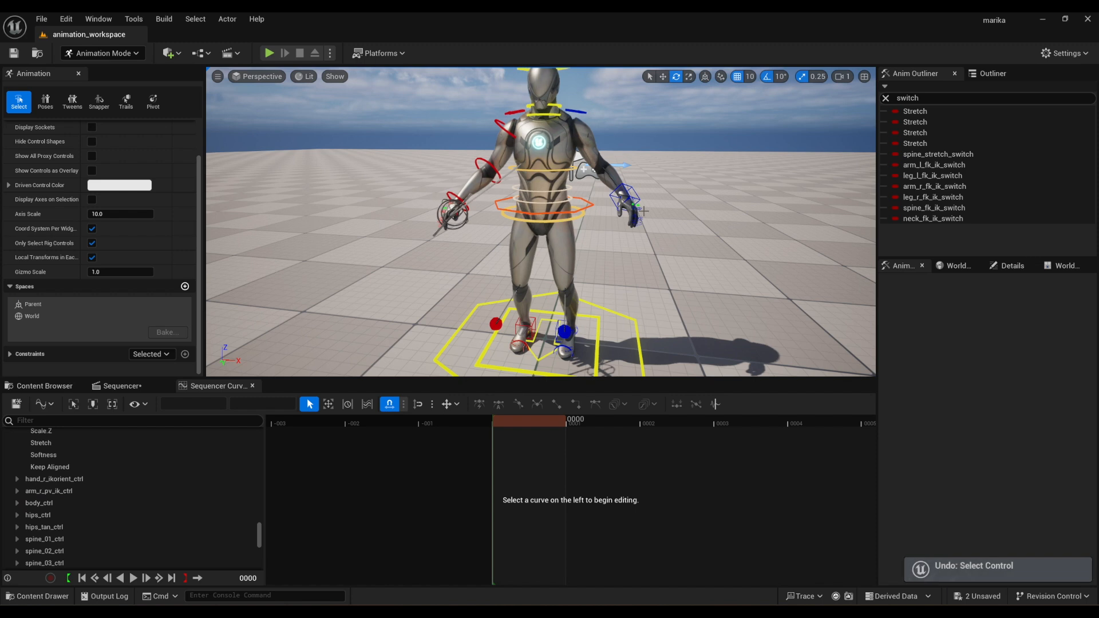
key("ctrl+z")
key("ctrl+z")
Move body_offset_ctrl around the mannequin's feet to about LY -6.45
key("g")
key("g")
key("g")
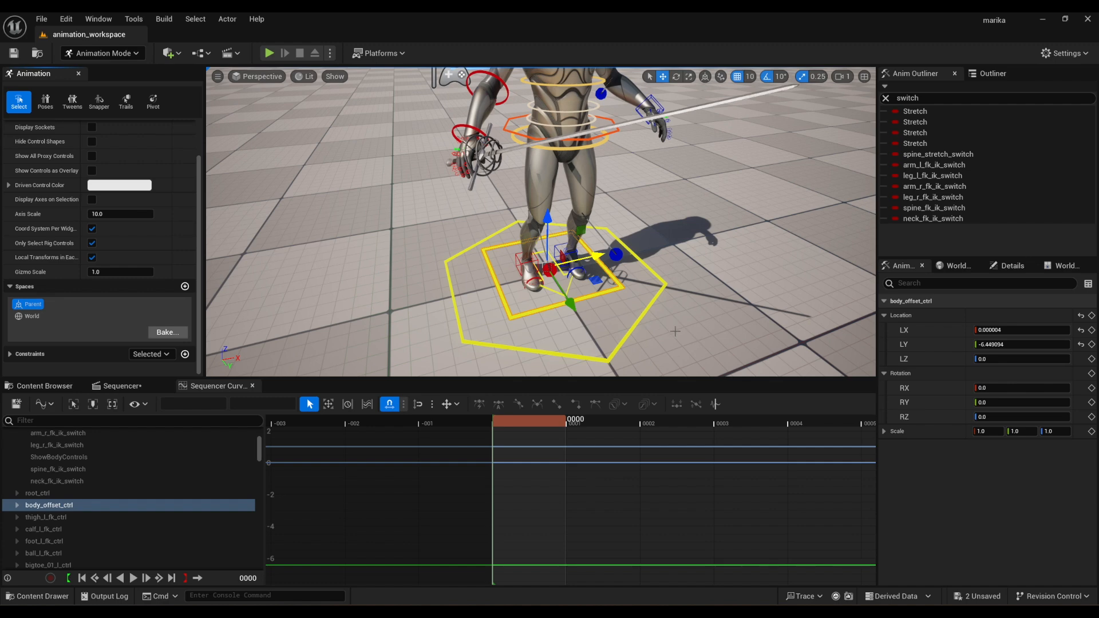
left_click_drag(675, 332, 696, 320, "alt")
Try moving global_ctrl to about LY -30.66, and undo the move
left_click(629, 320)
left_click_drag(600, 273, 561, 282)
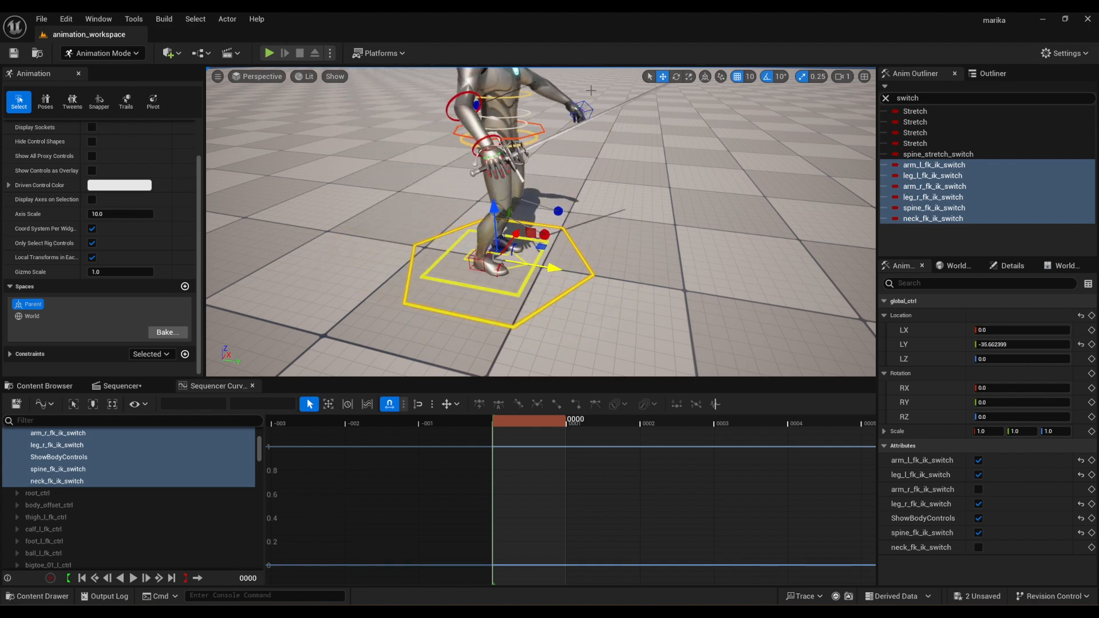
key("ctrl+z")
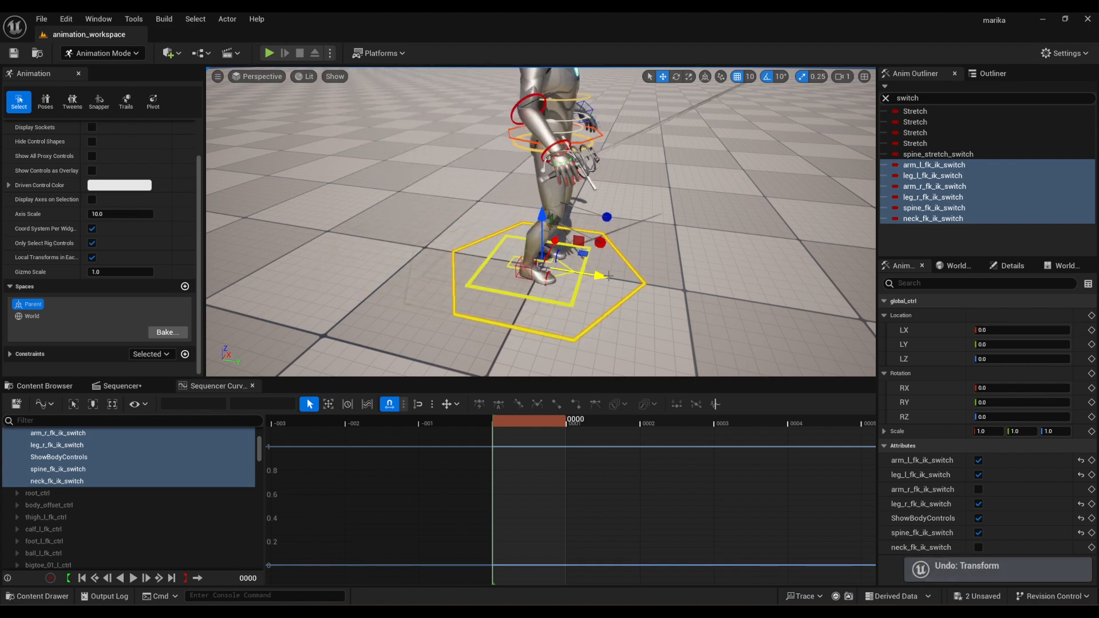
Try moving body_offset_ctrl to about LY -143.50 and body_ctrl to about LY 164.40, and undo both moves
left_click(572, 302)
left_click_drag(572, 301, 474, 255, "alt")
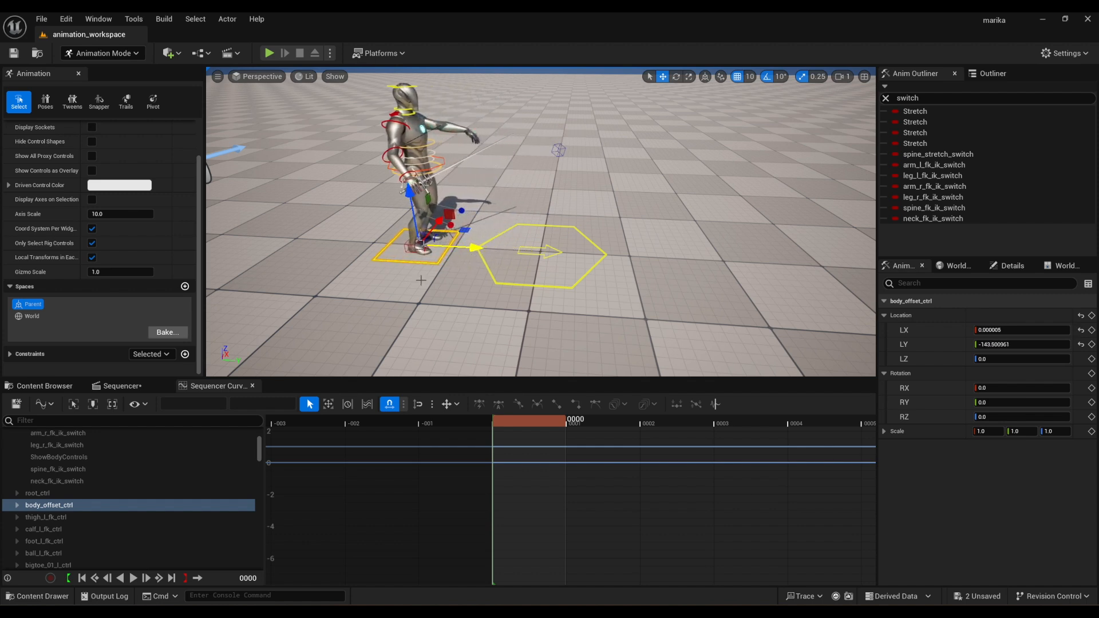
left_click(443, 163)
left_click_drag(467, 172, 620, 183)
left_click(445, 250)
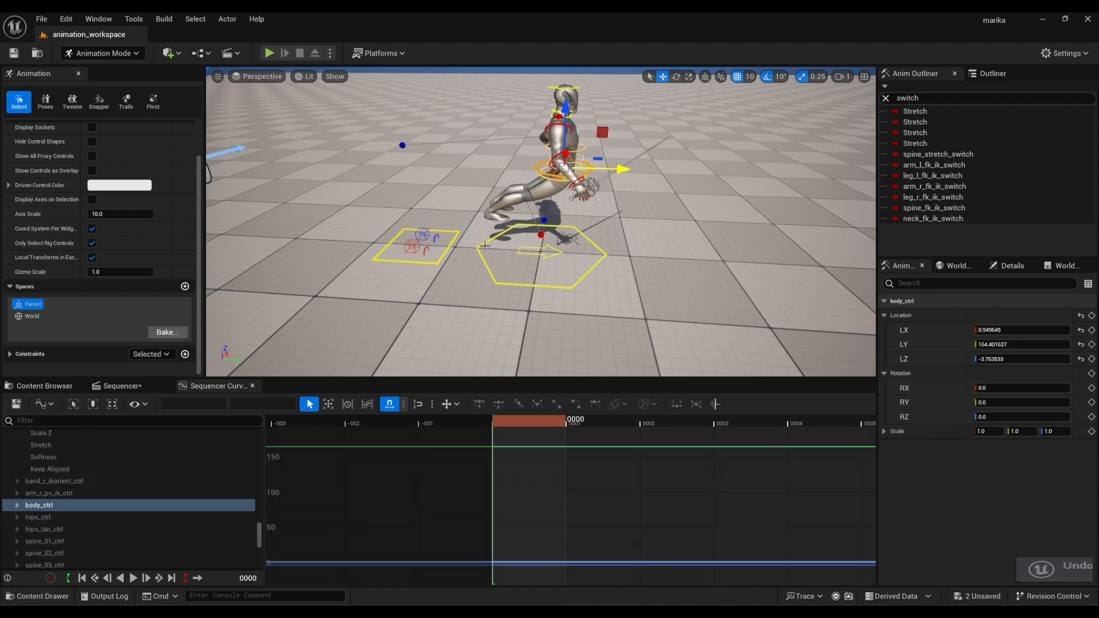
key("ctrl+z")
key("ctrl+z")
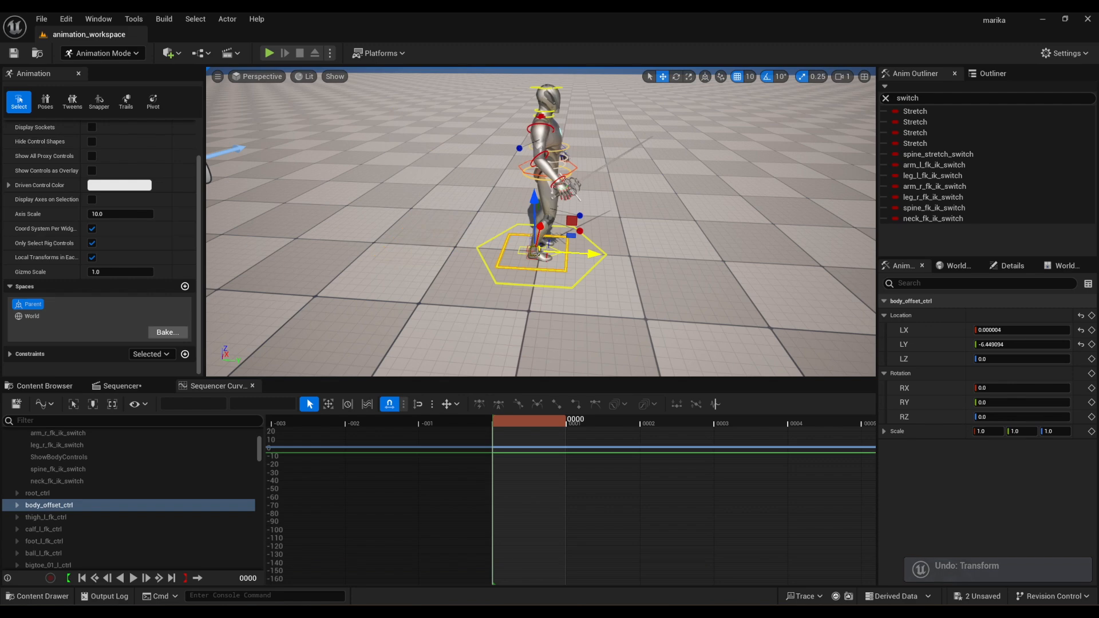
Select root_ctrl between the mannequin's feet, try moving it slightly, and undo the move
left_click_drag(536, 254, 569, 274, "alt")
scroll(569, 274, "up", 6)
key("q")
left_click(581, 301)
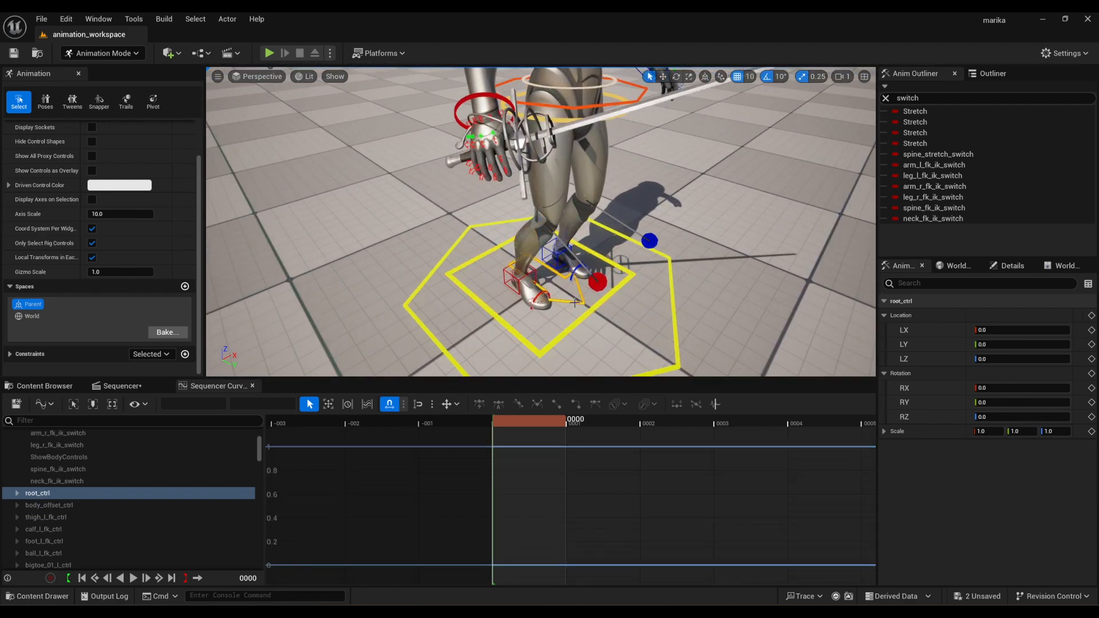
key("w")
key("f")
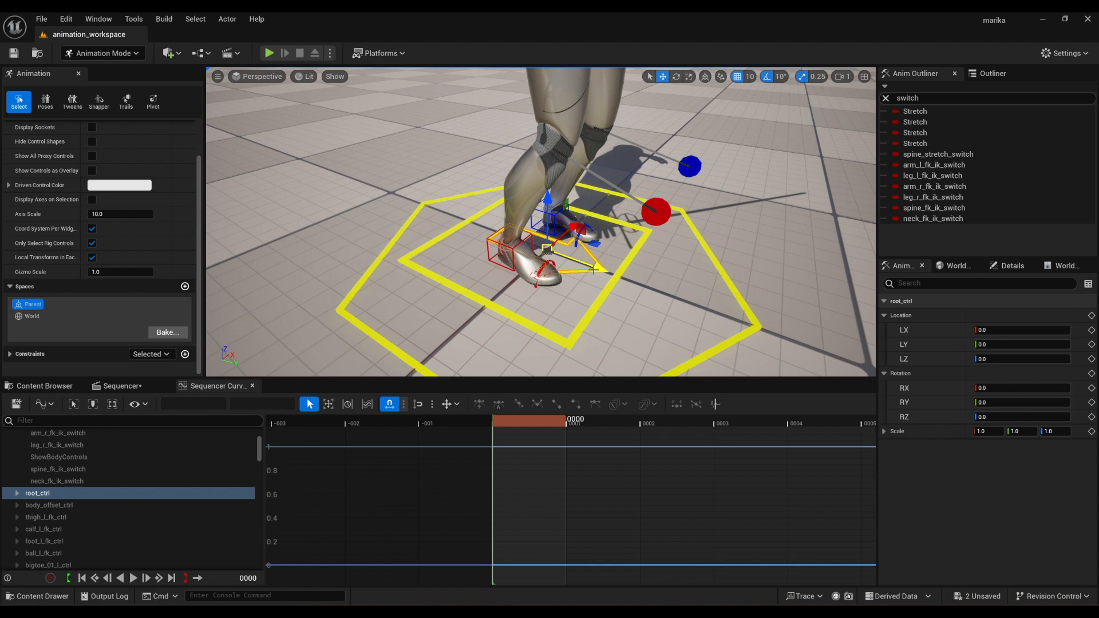
mouse_move(594, 269)
left_mouse_down()
mouse_move(608, 280)
mouse_move(599, 264)
left_mouse_up()
key("ctrl+z")
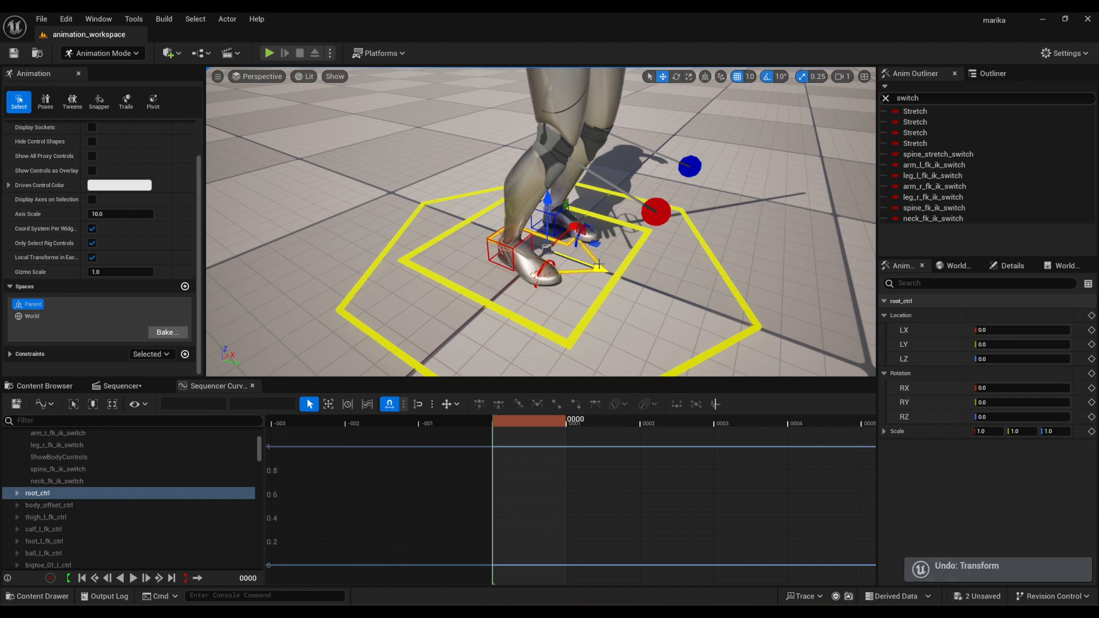
Try moving root_ctrl forward to about LY 118.63, and undo the move
right_click_drag(599, 264, 556, 263, "alt")
left_click_drag(610, 272, 538, 268, "alt")
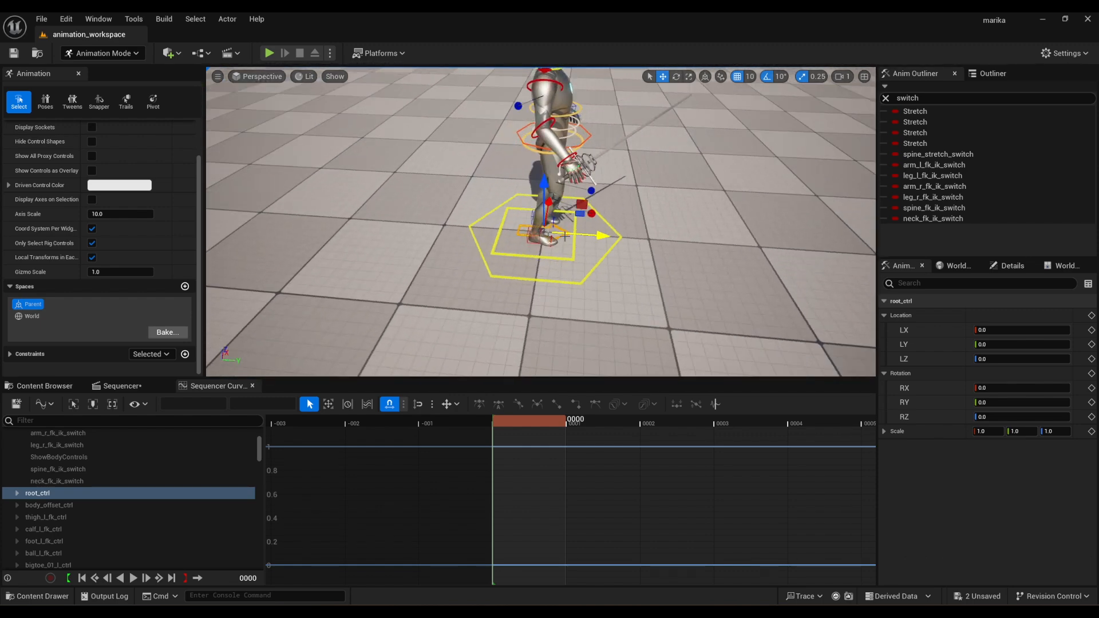
left_click_drag(601, 236, 730, 245)
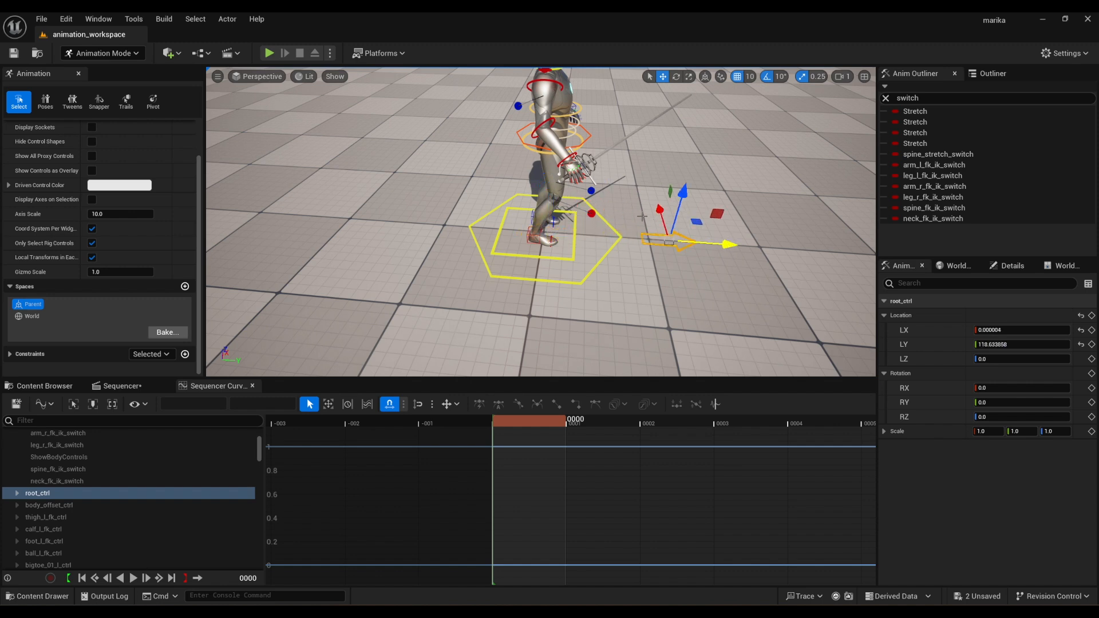
left_click_drag(699, 244, 699, 252)
key("ctrl+z")
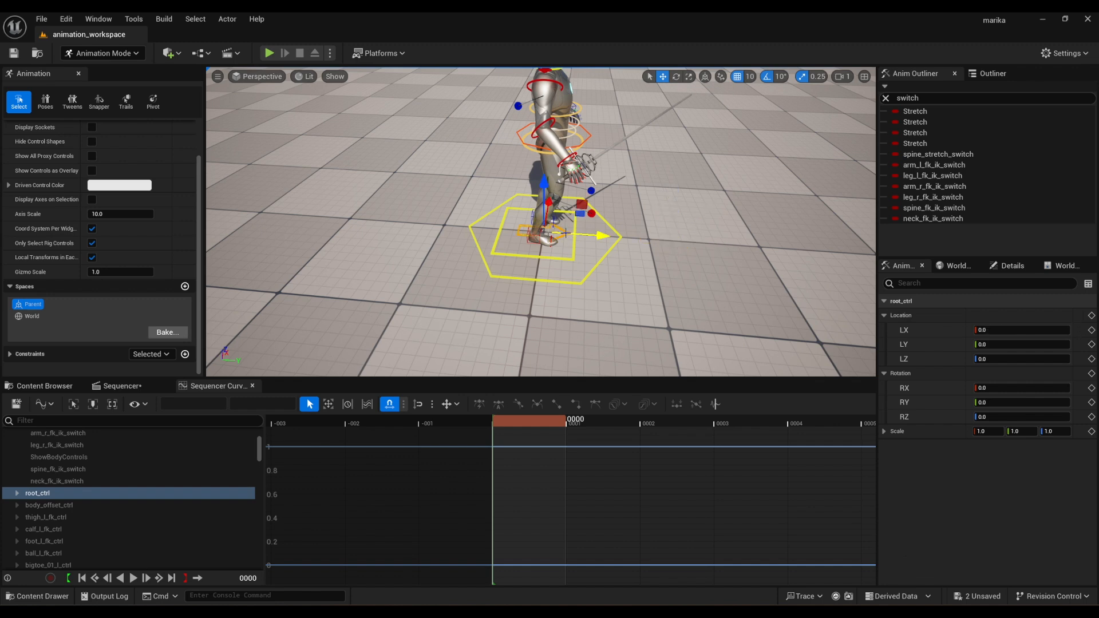
Clear the control selection and look over the whole mannequin rig from the front and side
left_click_drag(645, 280, 552, 231, "alt")
middle_click_drag(583, 227, 541, 253, "alt")
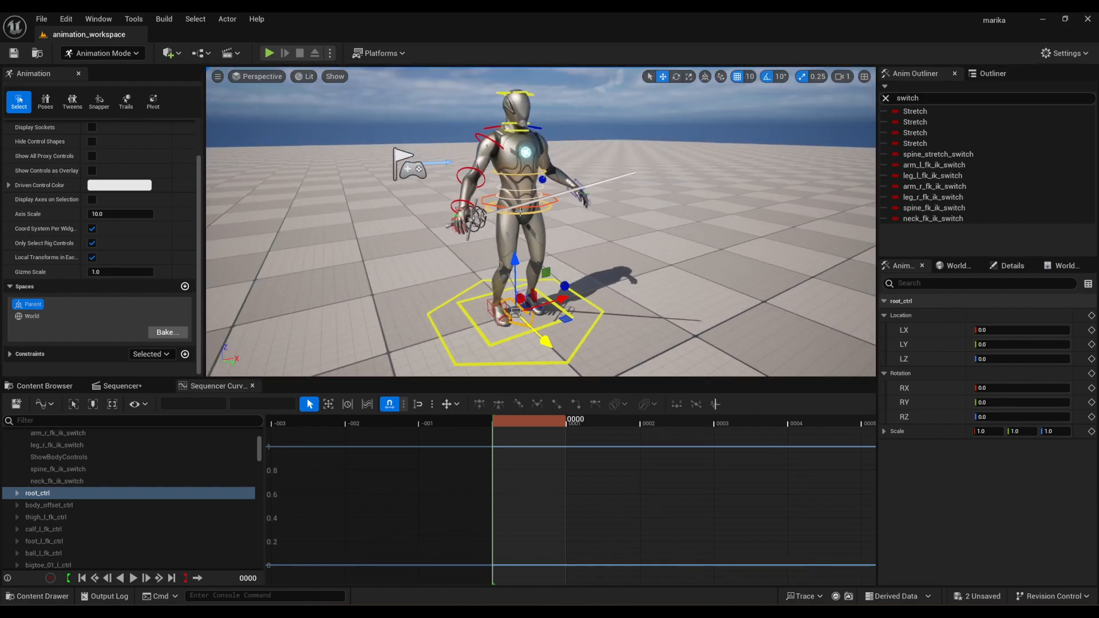
left_click(549, 227)
left_click_drag(549, 226, 588, 240, "alt")
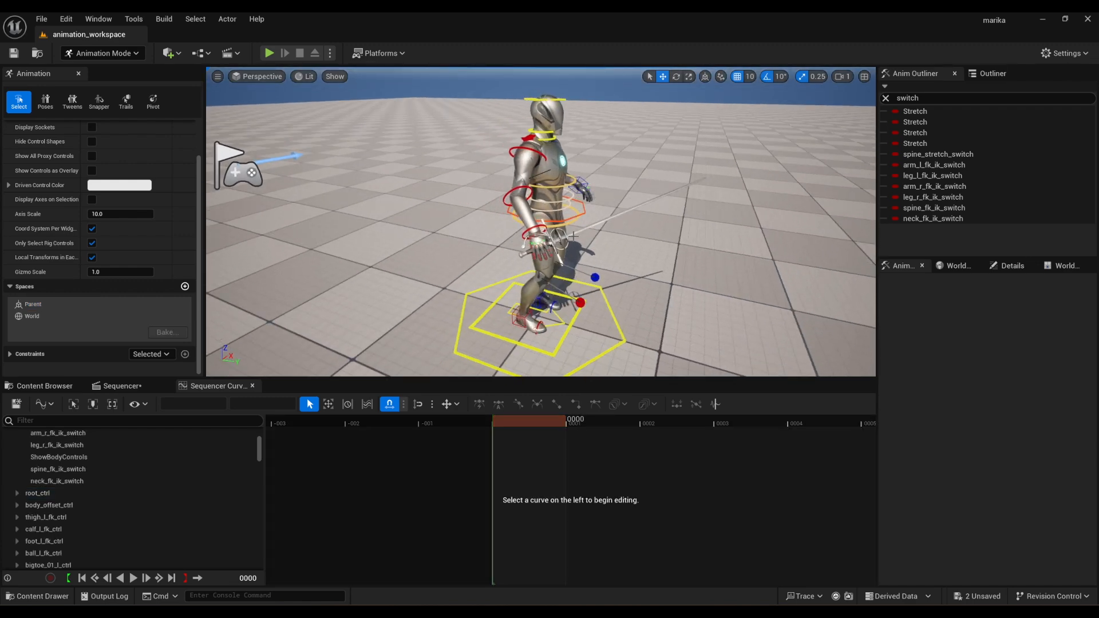